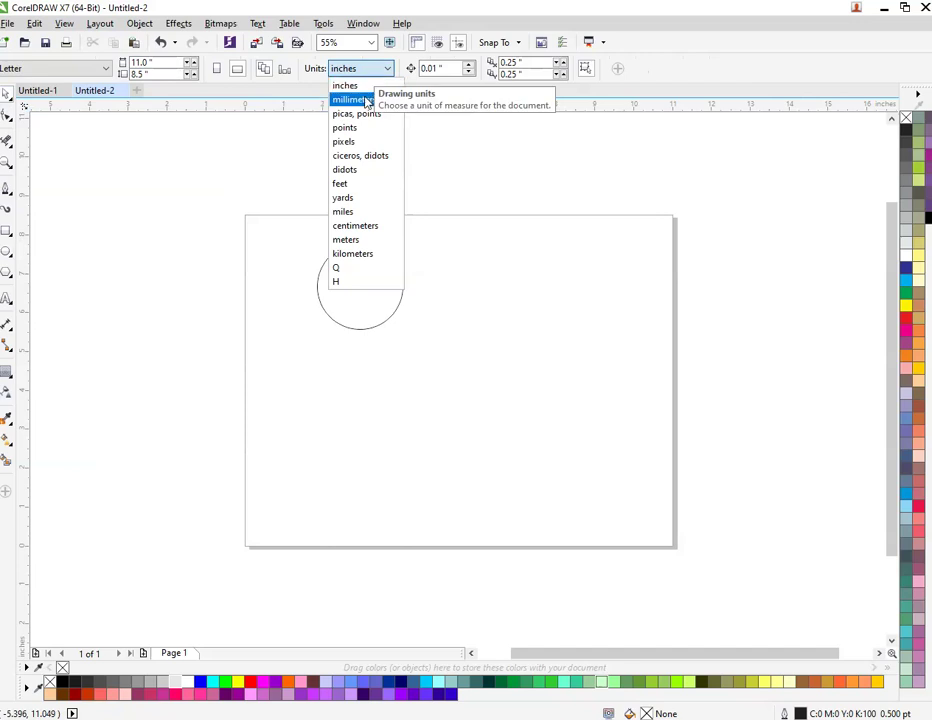
# - Set the drawing units to millimetres and resize the circle to 100 × 100 mm
pyautogui.click(354, 99)
pyautogui.press('Tab')
pyautogui.moveTo(158, 62); pyautogui.dragTo(112, 62)
pyautogui.write('100')
pyautogui.press('Tab')
pyautogui.write('100')
pyautogui.press('Return')
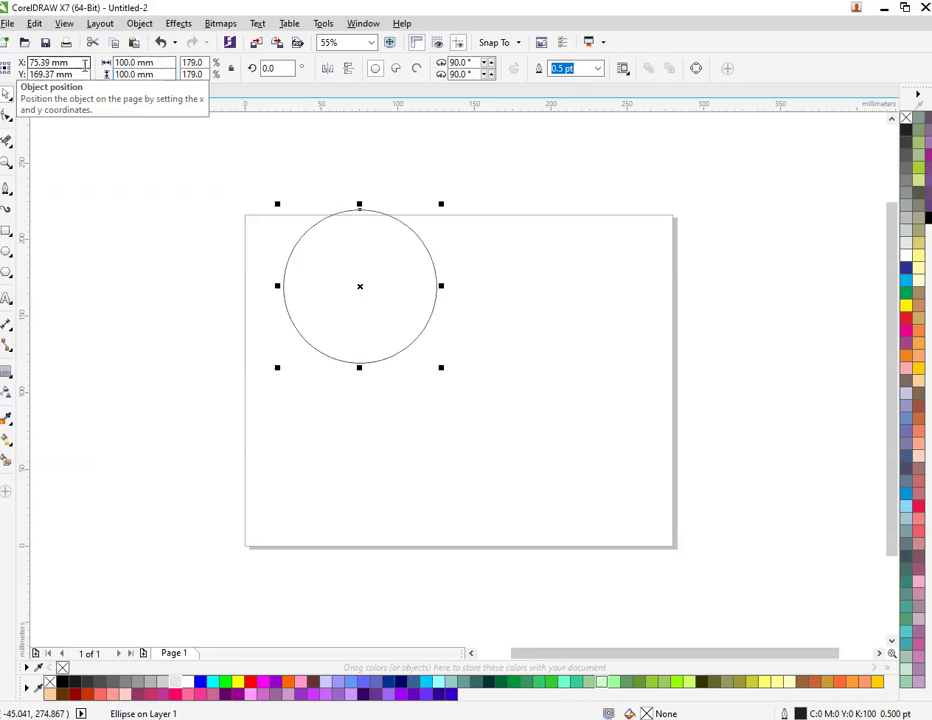
# - Move the 100 mm circle fully onto the page and add a concentric copy resized to 50 × 50 mm
pyautogui.moveTo(360, 287); pyautogui.dragTo(398, 342)
pyautogui.rightClick(398, 345)
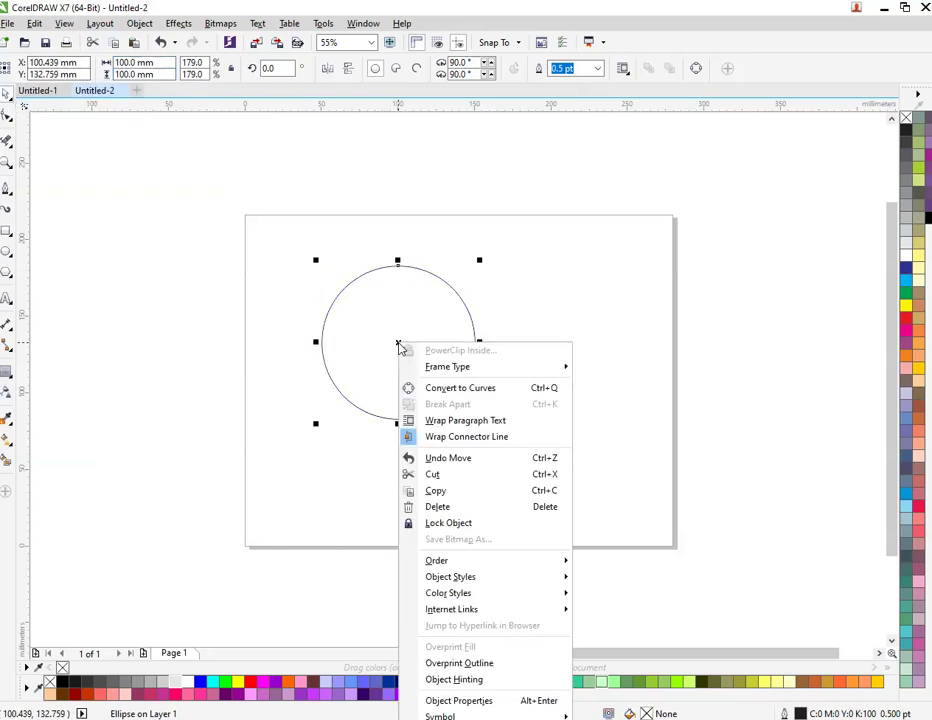
pyautogui.click(490, 492)
pyautogui.rightClick(514, 390)
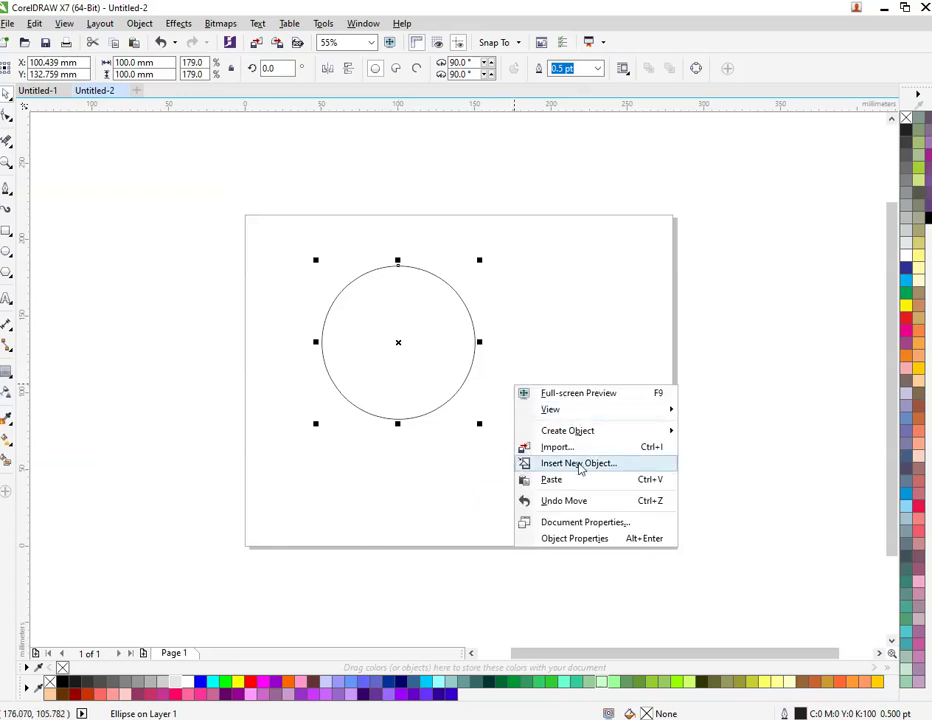
pyautogui.click(582, 481)
pyautogui.click(443, 383)
pyautogui.press('Tab')
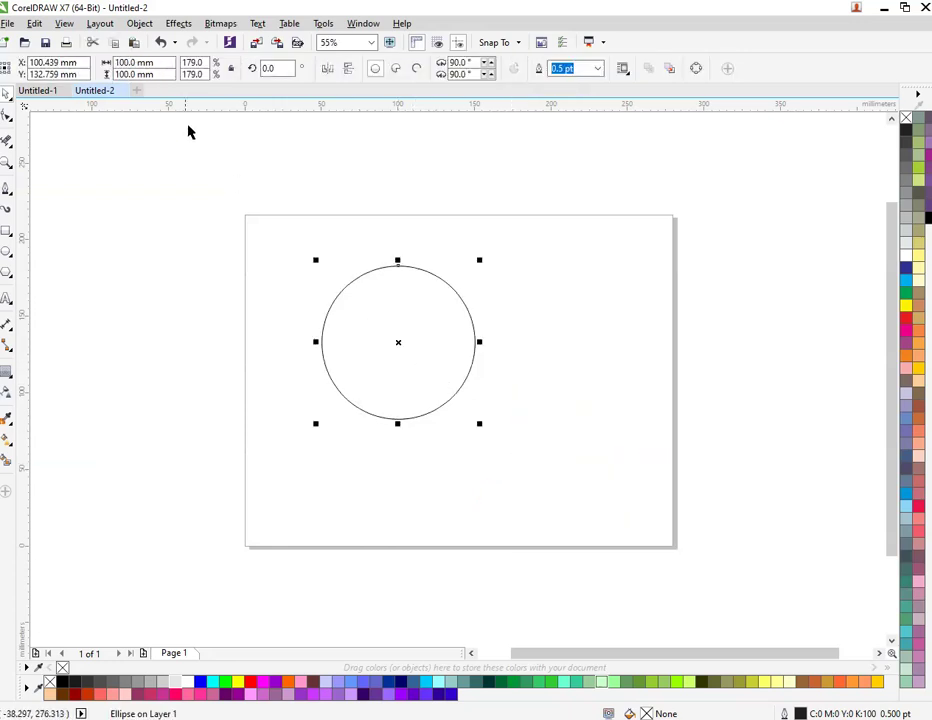
pyautogui.write('50')
pyautogui.press('Tab')
pyautogui.write('50')
pyautogui.press('Return')
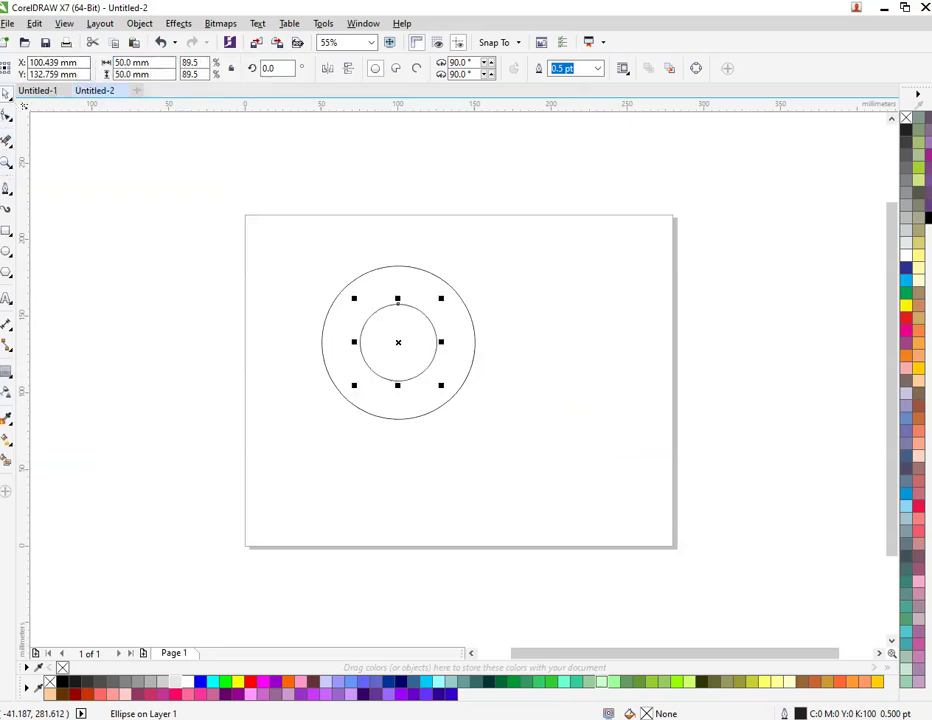
# - Duplicate both concentric circles horizontally, placing the copies' centre on the right edge of the original large circle
pyautogui.moveTo(310, 235); pyautogui.dragTo(520, 443)
pyautogui.scroll(2, 452, 332)
pyautogui.moveTo(360, 355); pyautogui.dragTo(497, 356)
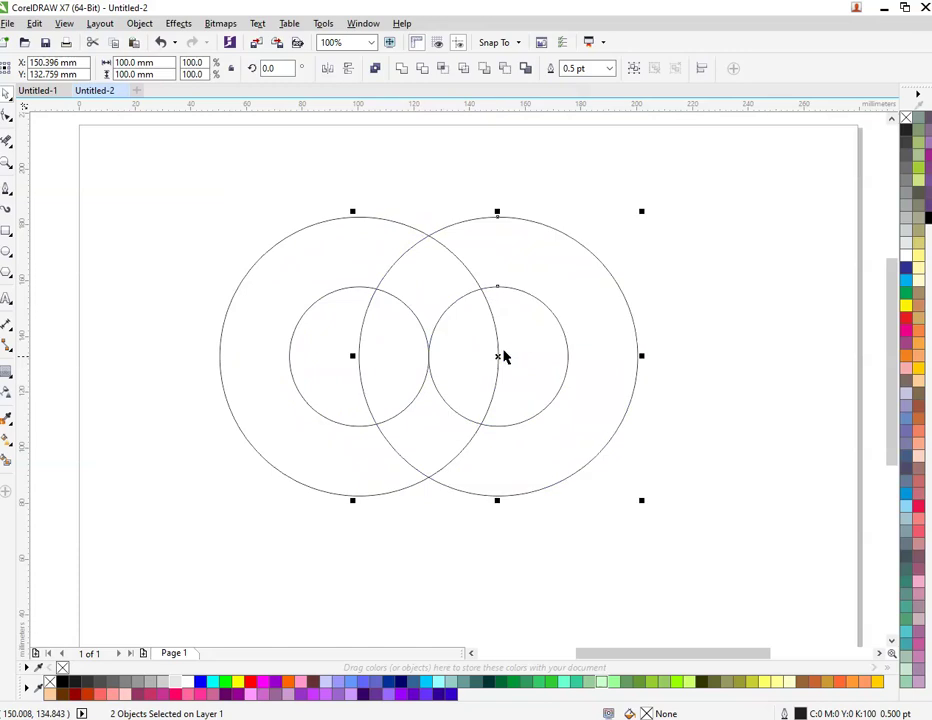
pyautogui.click(716, 285)
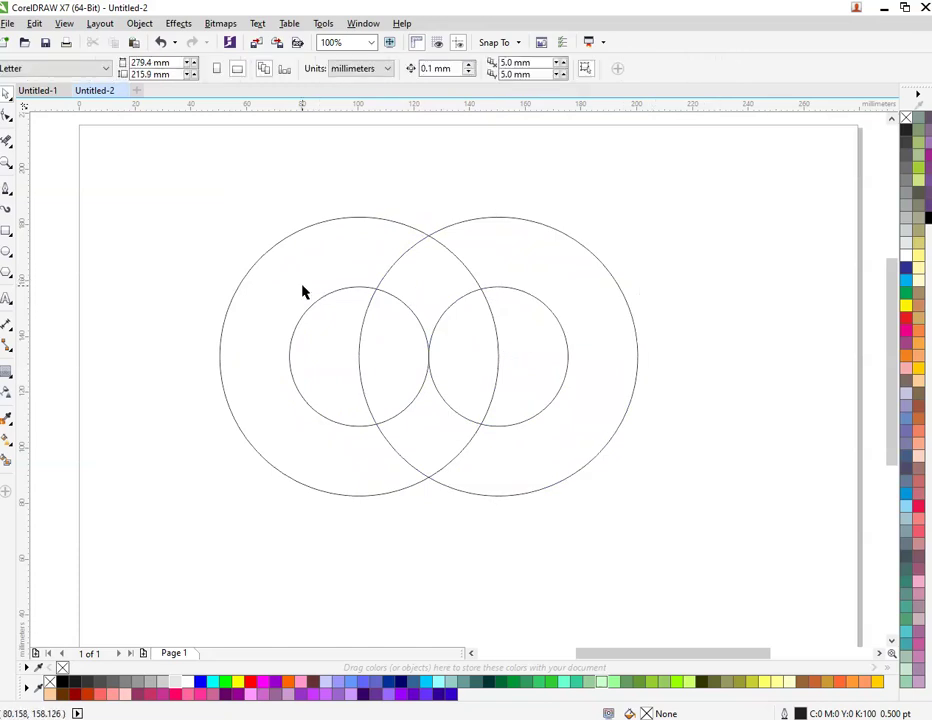
pyautogui.click(7, 188)
pyautogui.click(229, 171)
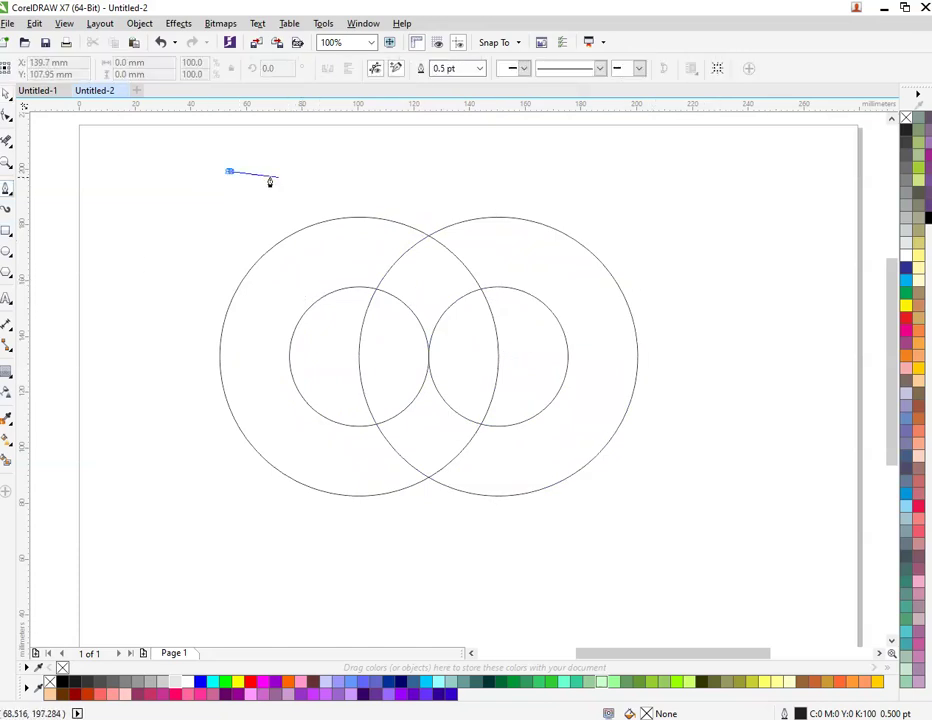
pyautogui.click(621, 178)
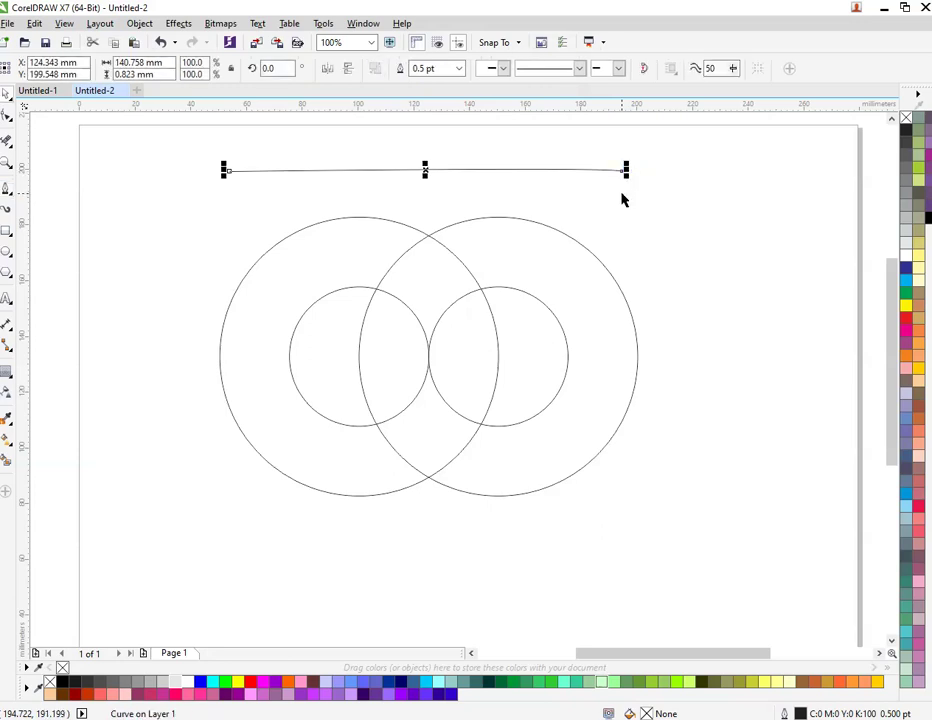
pyautogui.scroll(3, 618, 152)
pyautogui.hotkey('ctrl', 'z')
pyautogui.scroll(-3, 649, 277)
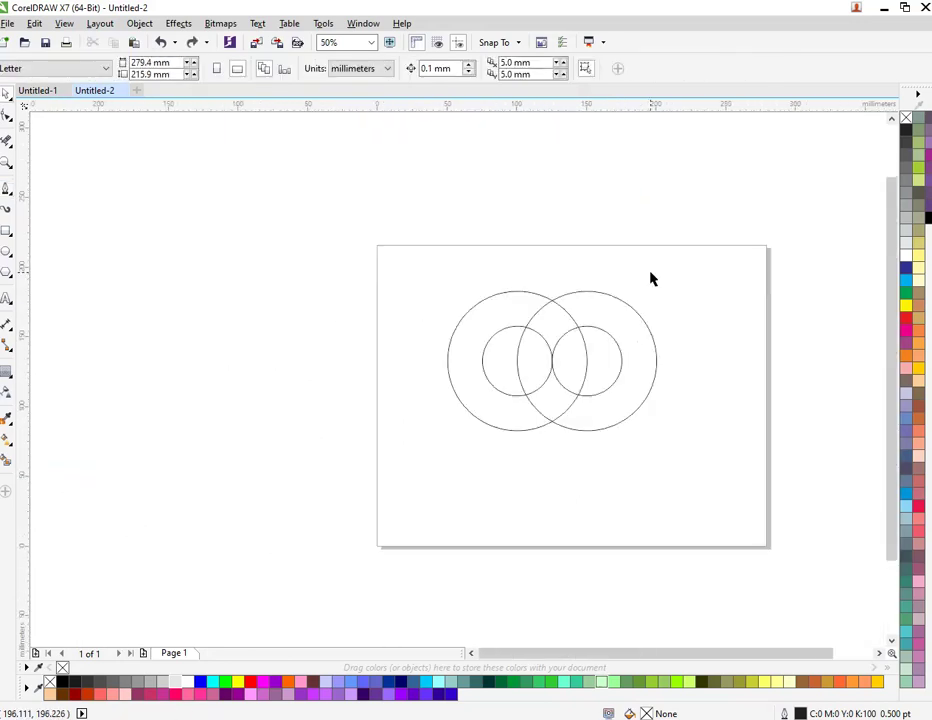
# - Draw a horizontal line about 136 mm long above the circles and align it to the top of the right large circle
pyautogui.scroll(1, 616, 277)
pyautogui.click(371, 241)
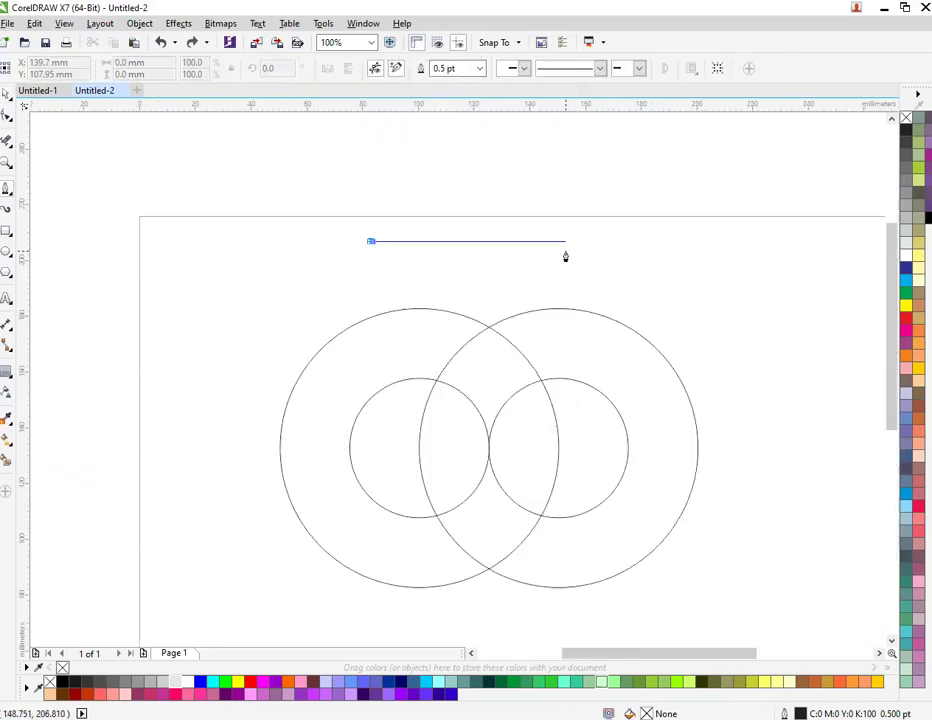
pyautogui.click(750, 245)
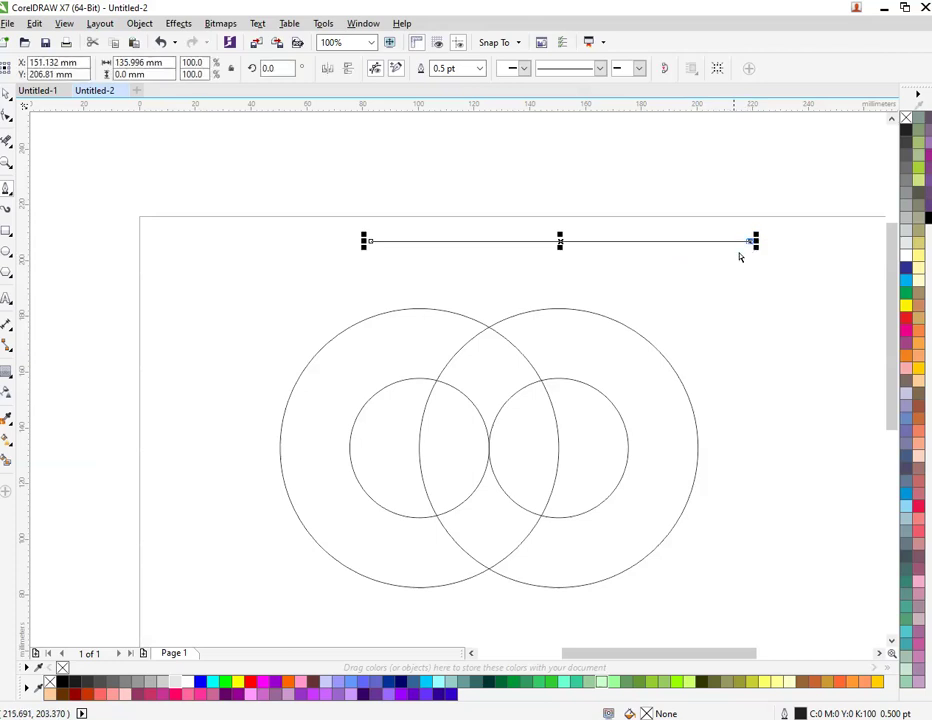
pyautogui.keyDown('shift'); pyautogui.click(564, 311); pyautogui.keyUp('shift')
pyautogui.press('t')
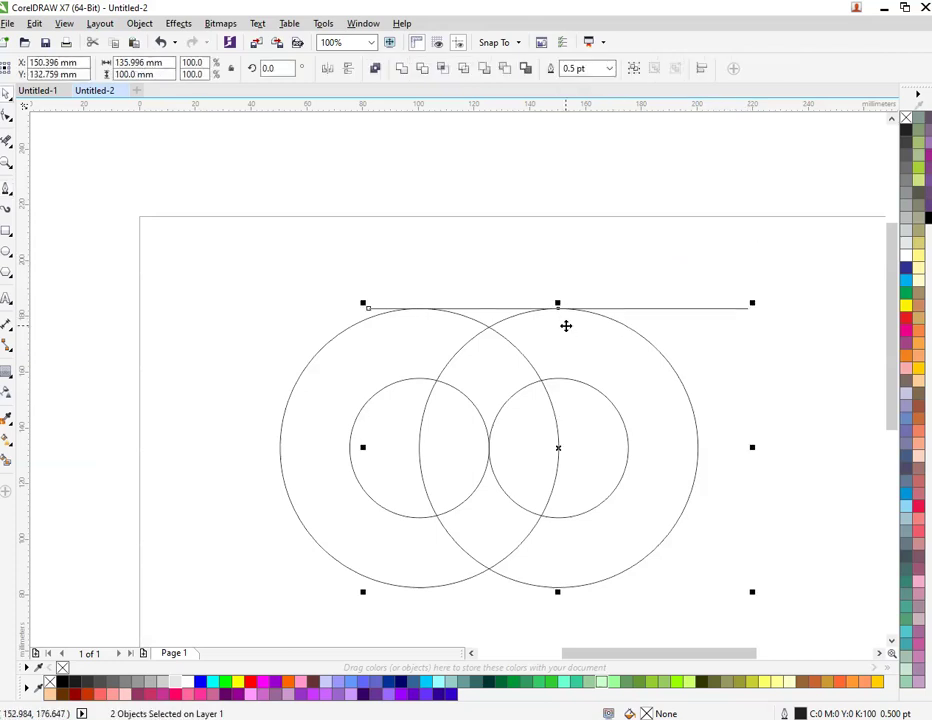
pyautogui.click(660, 243)
pyautogui.scroll(2, 632, 288)
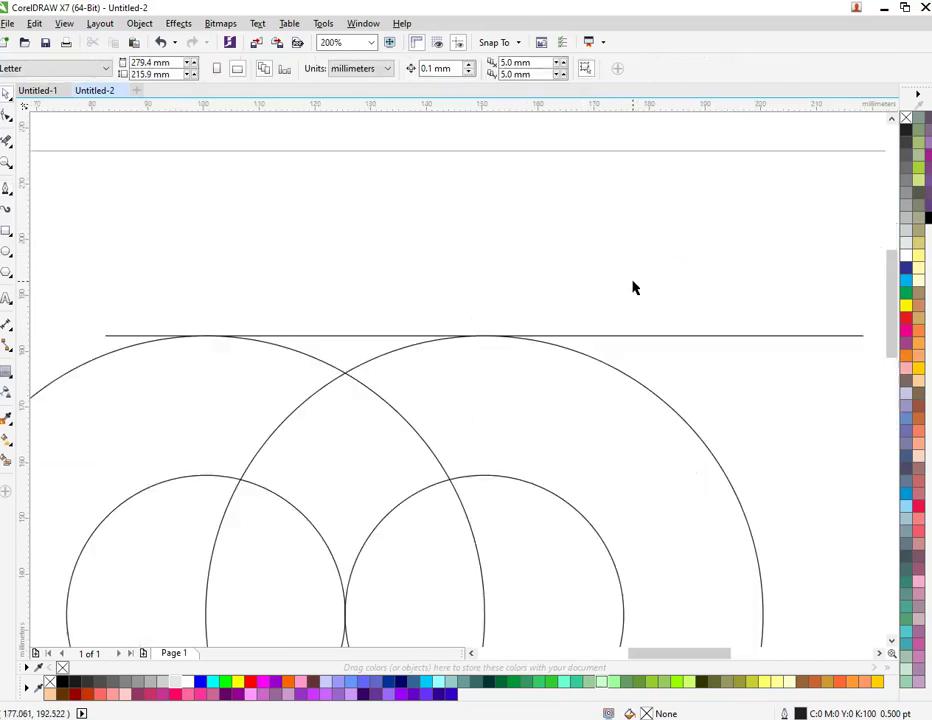
# - Rotate the line 30 degrees about the centre of the right circles and enlarge it from its middle to about 161 × 93 mm
pyautogui.click(550, 336)
pyautogui.scroll(-2, 553, 335)
pyautogui.click(508, 338)
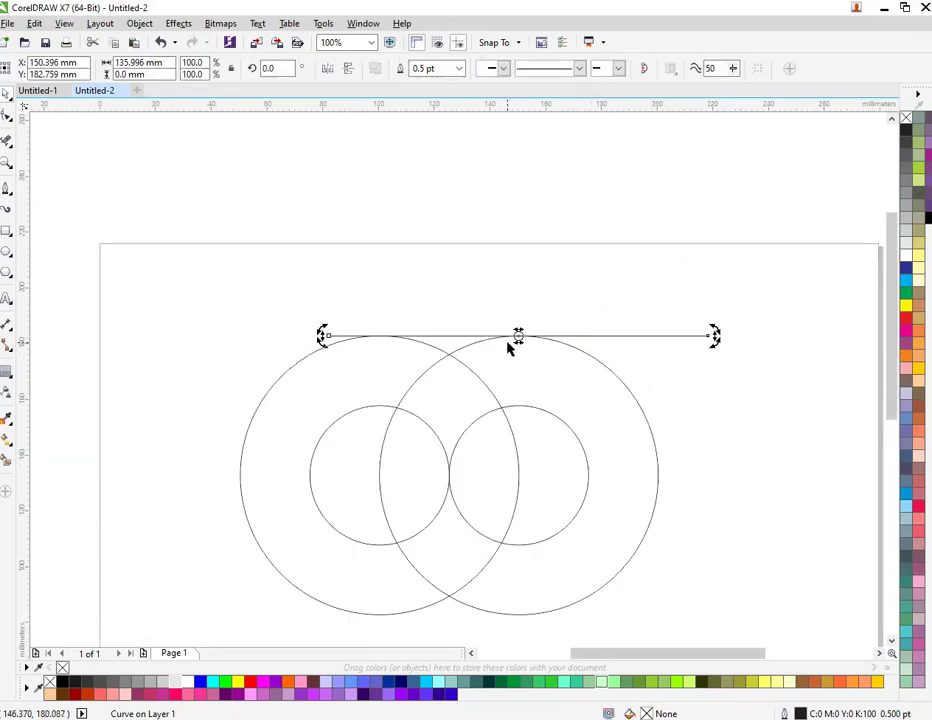
pyautogui.moveTo(517, 382); pyautogui.dragTo(518, 475)
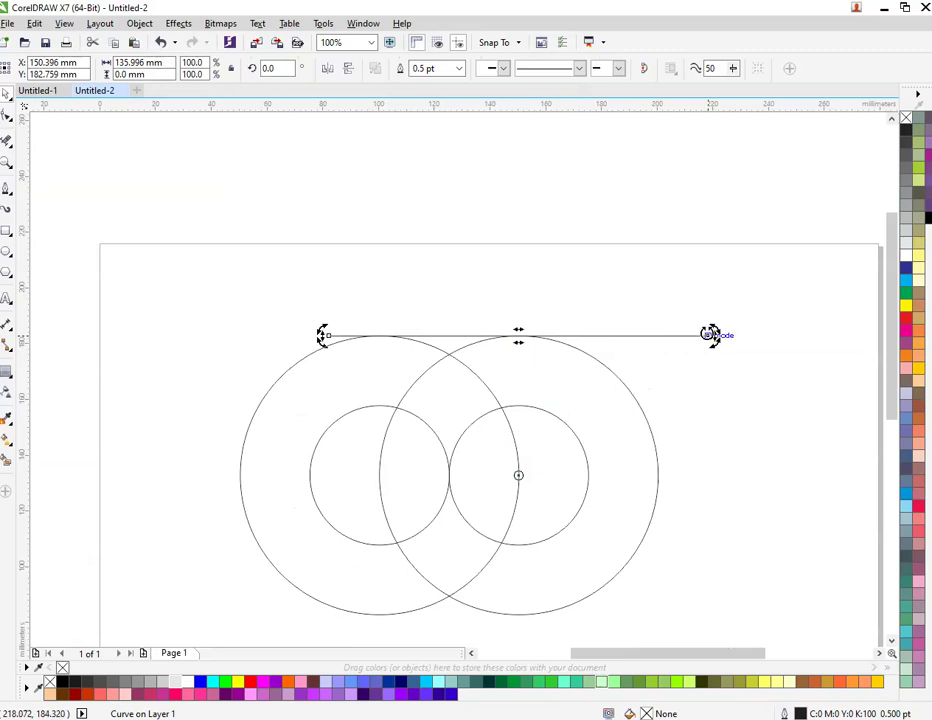
pyautogui.moveTo(714, 333); pyautogui.dragTo(684, 192)
pyautogui.click(707, 250)
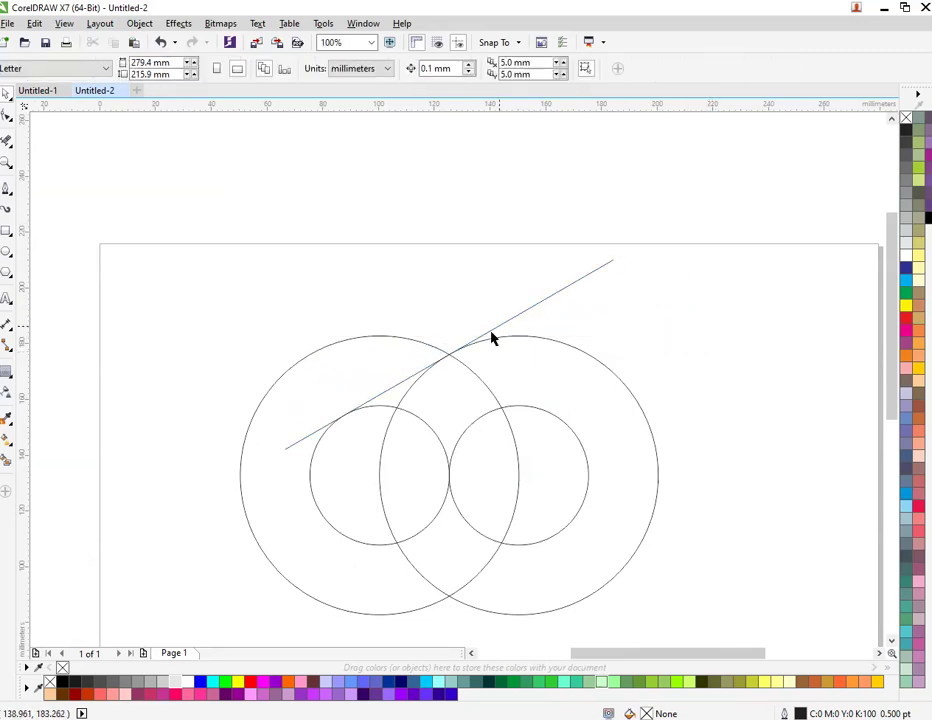
pyautogui.click(531, 312)
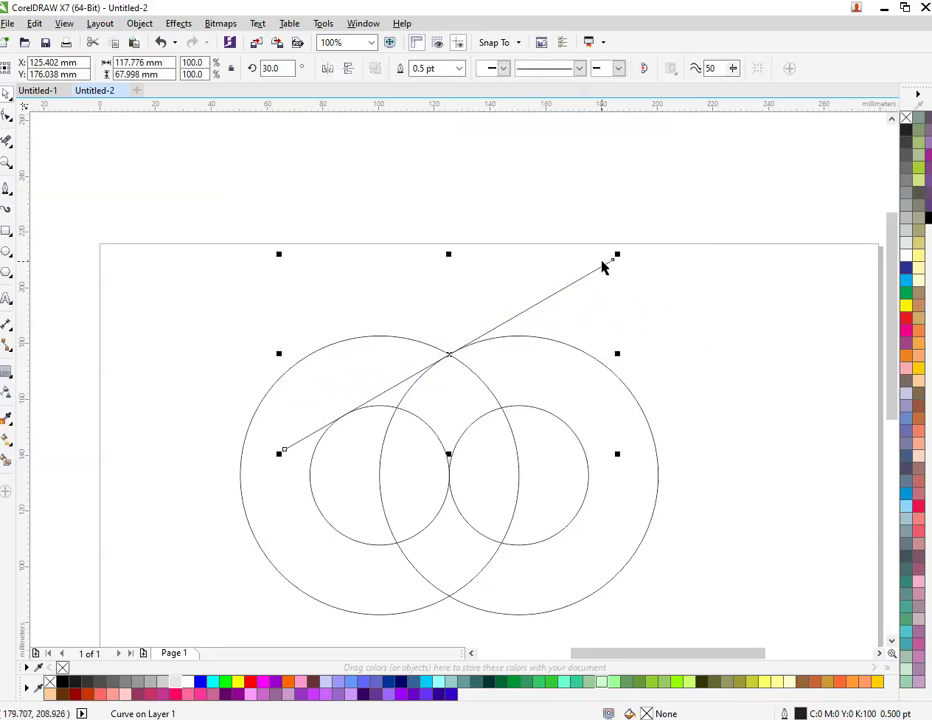
pyautogui.moveTo(616, 257); pyautogui.dragTo(676, 218)
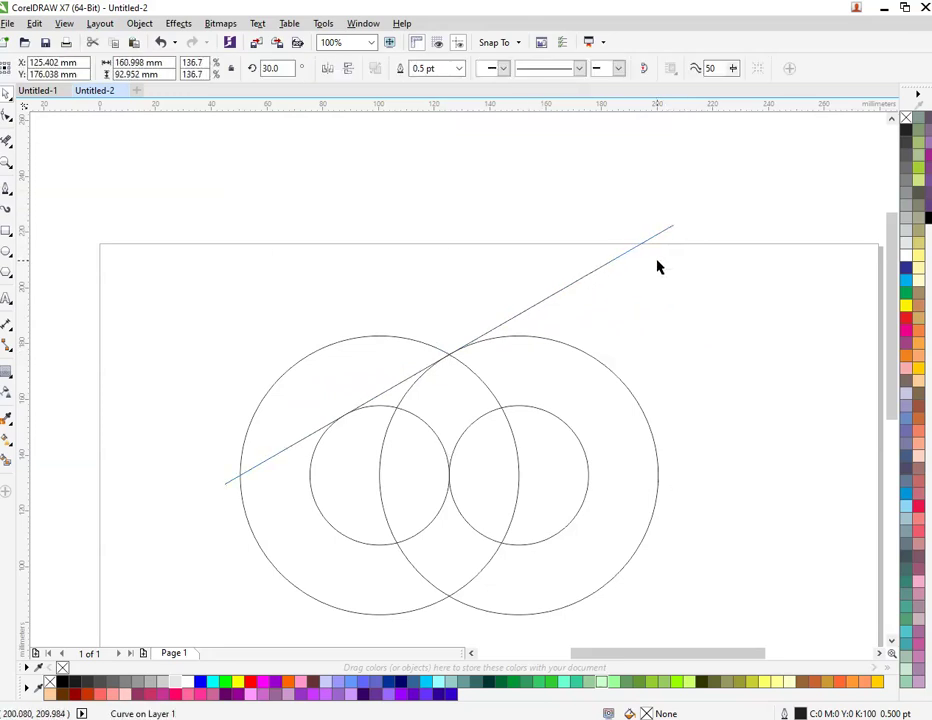
# - Place parallel copies of the slanted line through the small circles' touching point, the large circles' lower intersection and the left circles' centre
pyautogui.click(472, 354)
pyautogui.moveTo(476, 344); pyautogui.dragTo(451, 595)
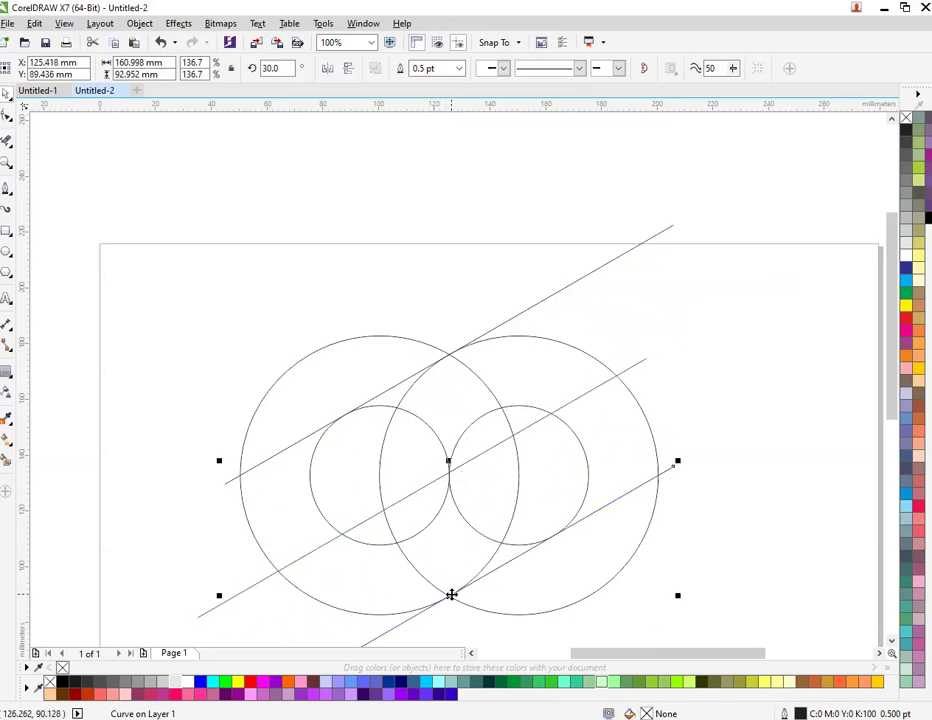
pyautogui.moveTo(427, 487); pyautogui.dragTo(377, 475)
pyautogui.click(436, 481)
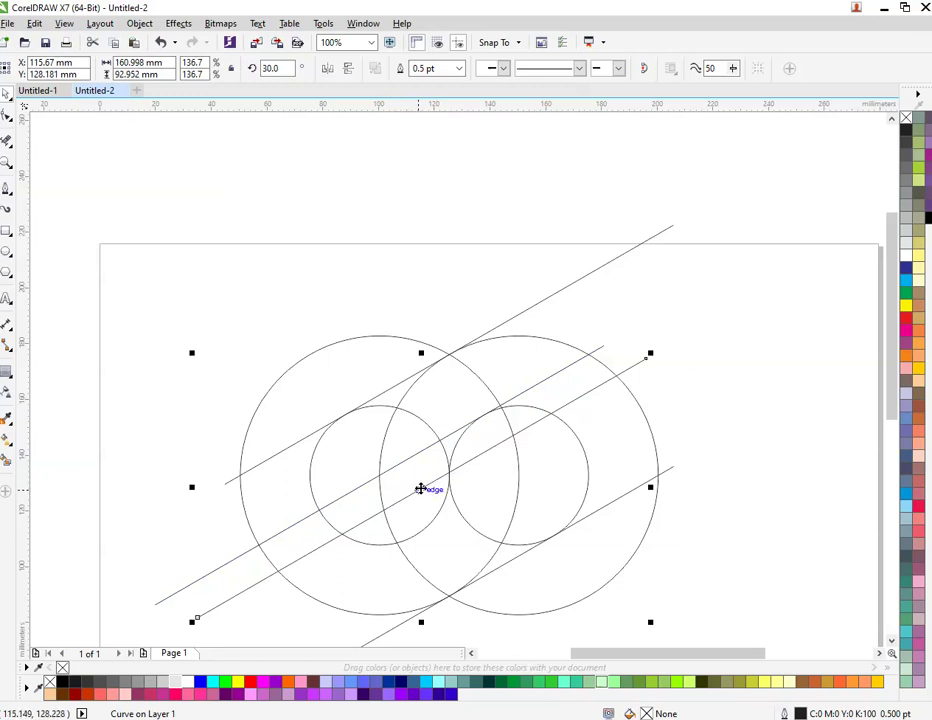
# - Slide the slanted line through the small circles' touching point along its direction to centre it there, and shorten it
pyautogui.moveTo(418, 488)
pyautogui.mouseDown()
pyautogui.moveTo(476, 481)
pyautogui.moveTo(456, 491)
pyautogui.moveTo(445, 470)
pyautogui.moveTo(449, 483)
pyautogui.moveTo(453, 469)
pyautogui.mouseUp()
pyautogui.click(725, 338)
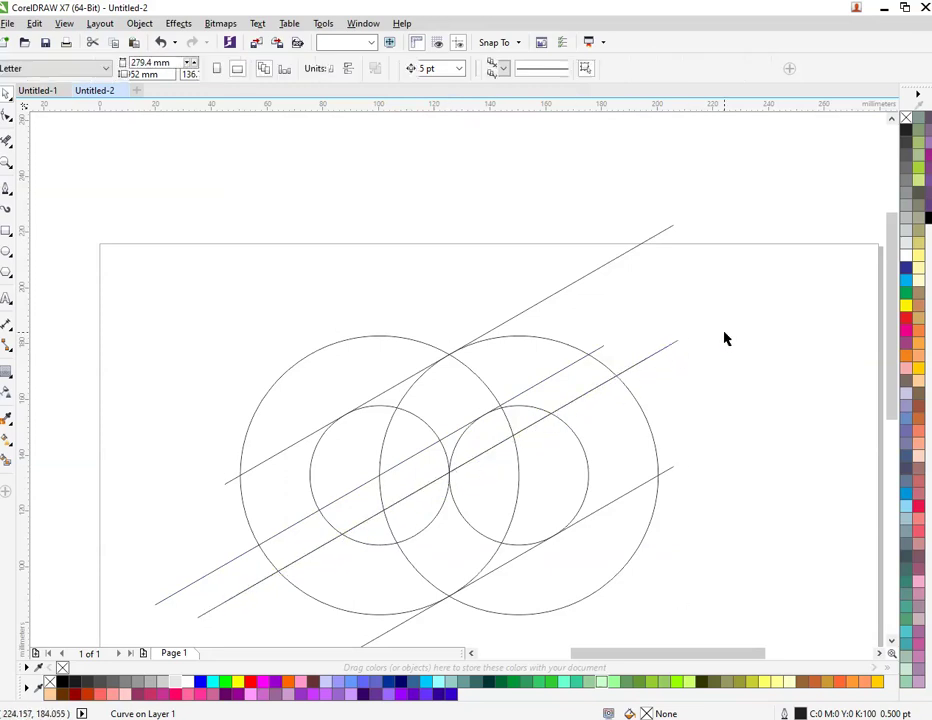
pyautogui.click(644, 361)
pyautogui.moveTo(681, 343); pyautogui.dragTo(600, 360)
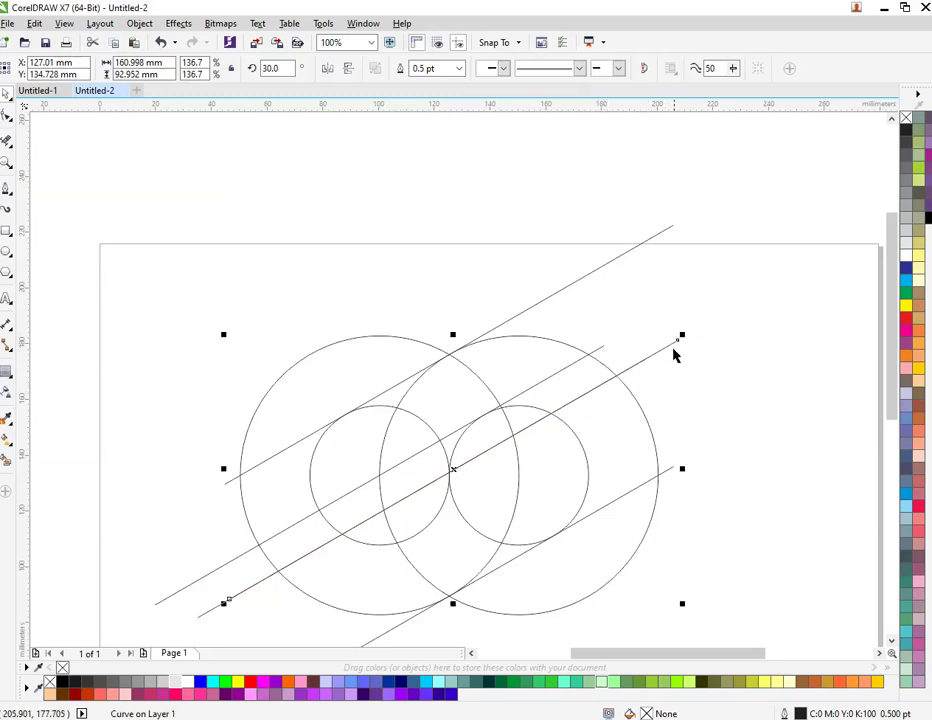
pyautogui.moveTo(680, 335); pyautogui.dragTo(668, 420)
pyautogui.click(632, 367)
pyautogui.press('Escape')
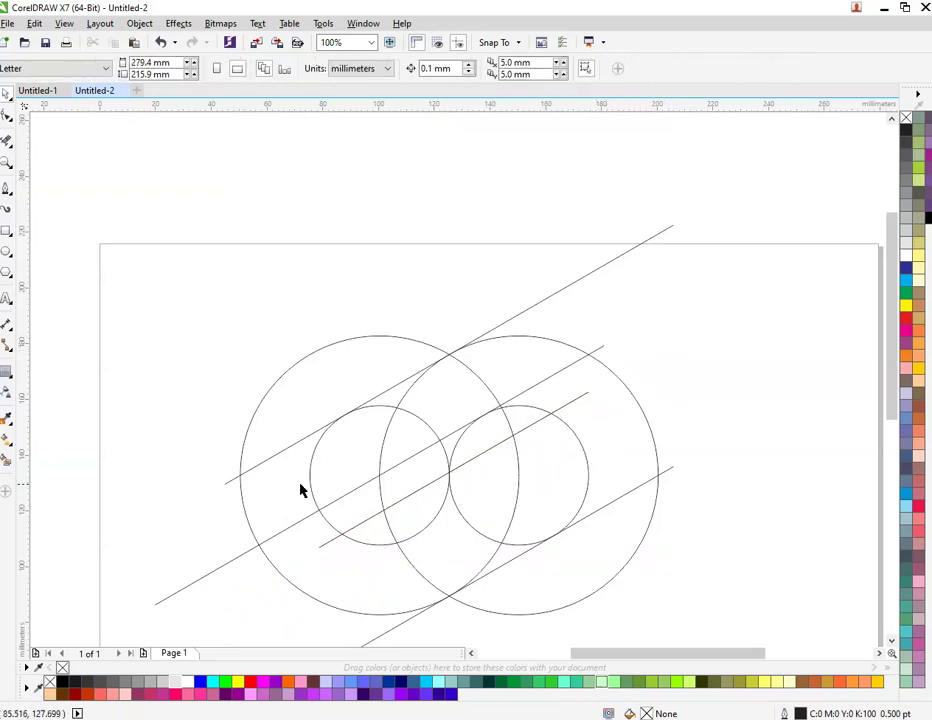
# - Smart-fill the regions between the two upper slanted lines in blue-grey, from the left small circle to the large circles' overlap
pyautogui.click(7, 463)
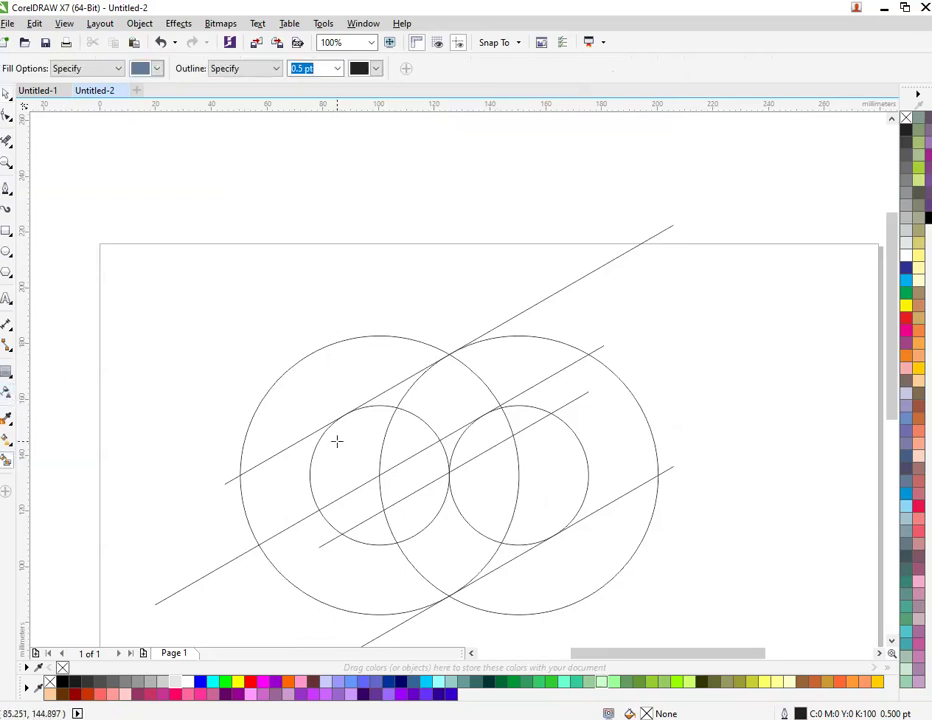
pyautogui.click(343, 441)
pyautogui.click(391, 405)
pyautogui.click(415, 385)
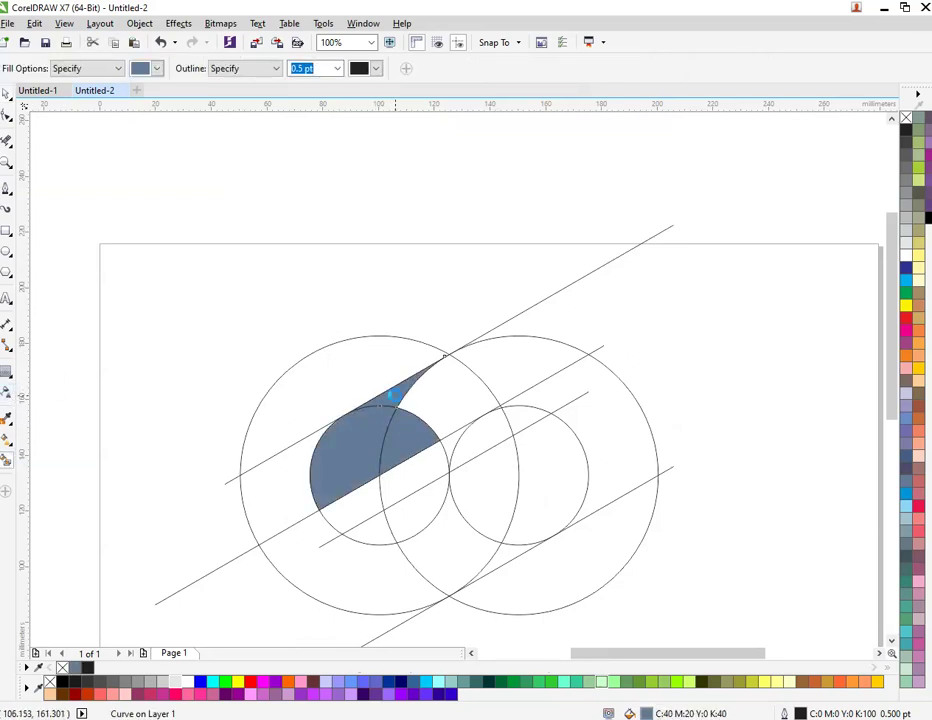
pyautogui.click(454, 396)
pyautogui.scroll(3, 511, 454)
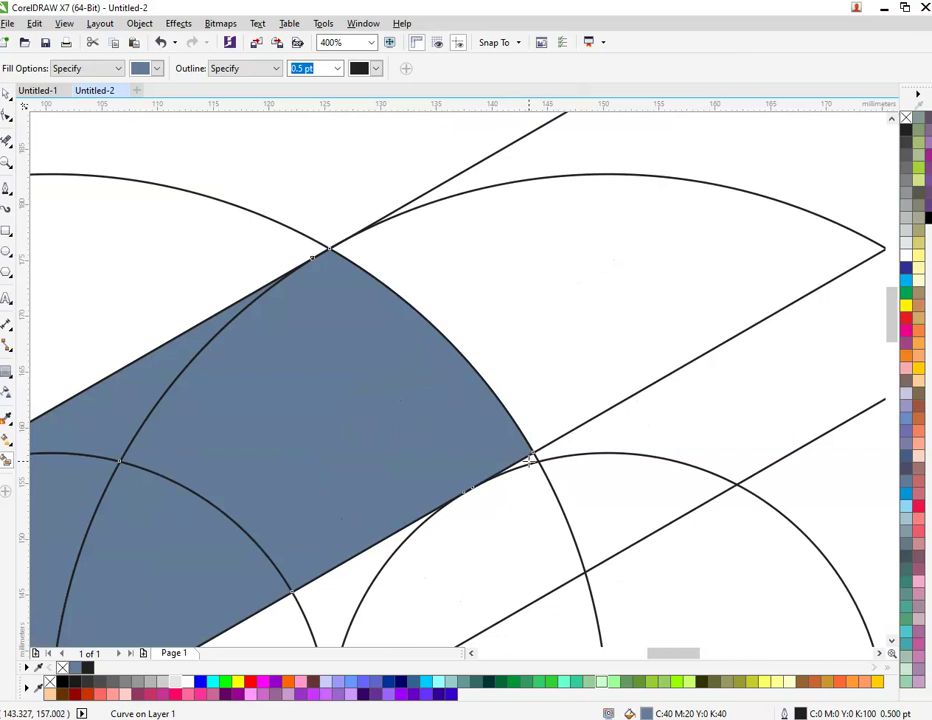
pyautogui.scroll(-3, 550, 375)
# - Draw a short line across the right small circle's lower tangent point, and smart-fill the right ring and the area beneath the lowest slanted line
pyautogui.click(624, 417)
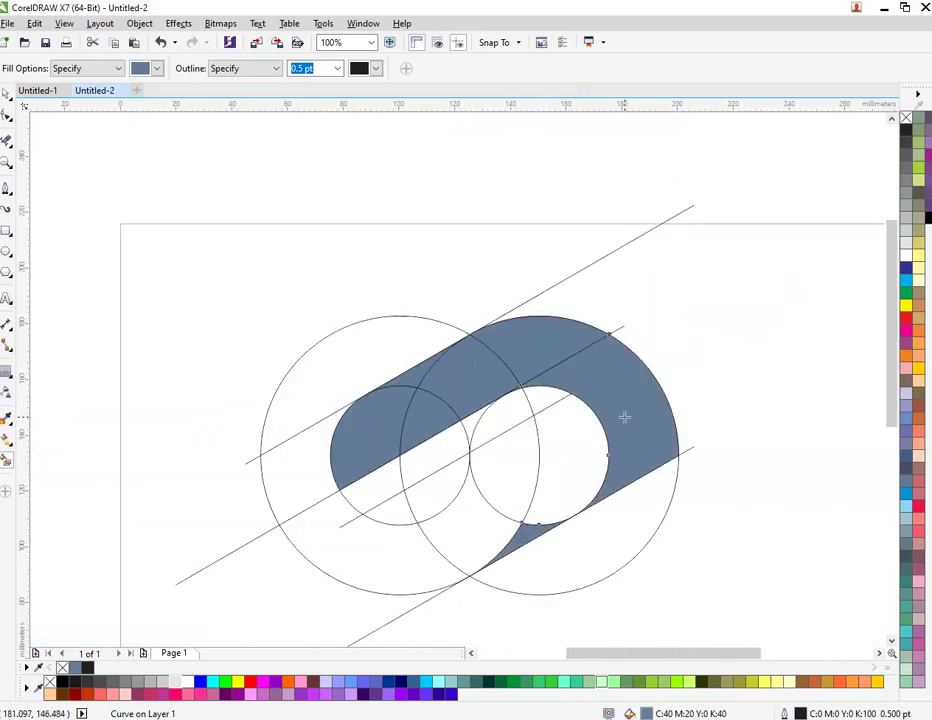
pyautogui.hotkey('ctrl', 'z')
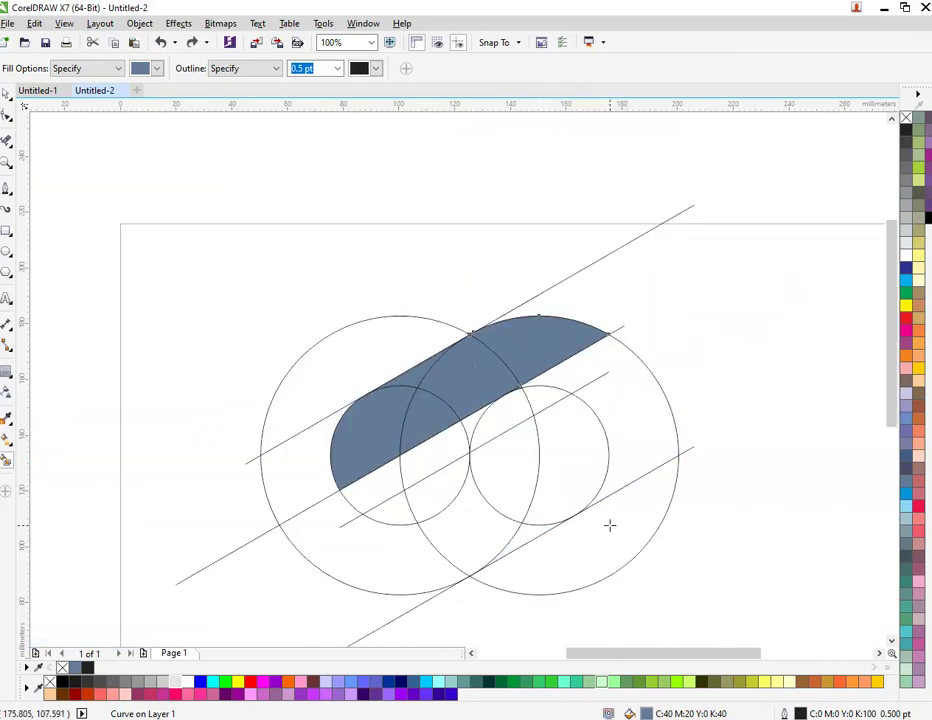
pyautogui.click(7, 188)
pyautogui.click(574, 508)
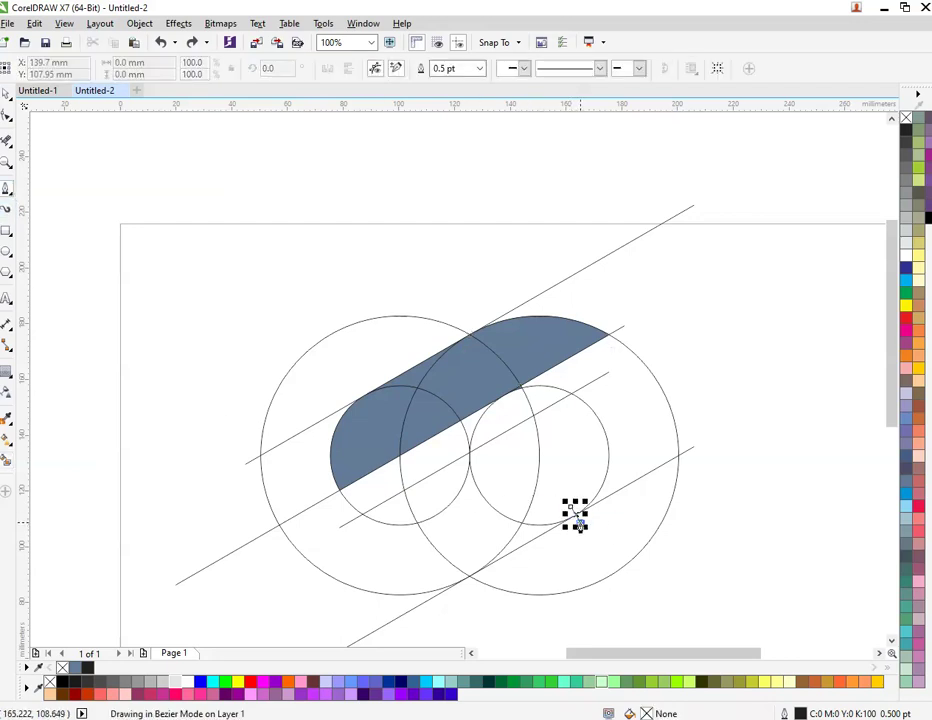
pyautogui.click(7, 458)
pyautogui.click(599, 367)
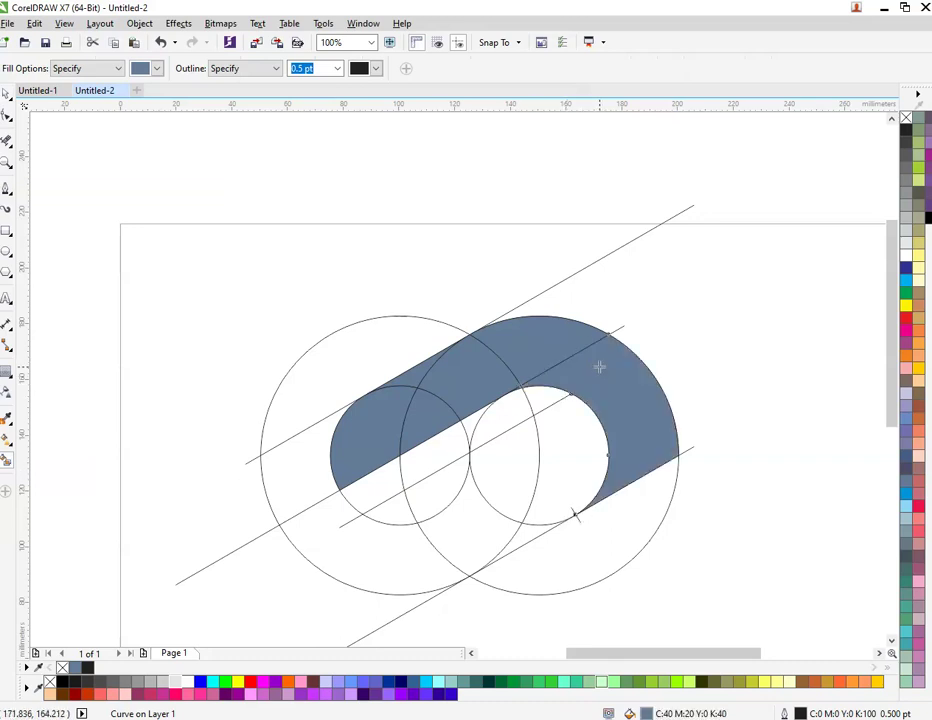
pyautogui.click(592, 528)
pyautogui.press('space')
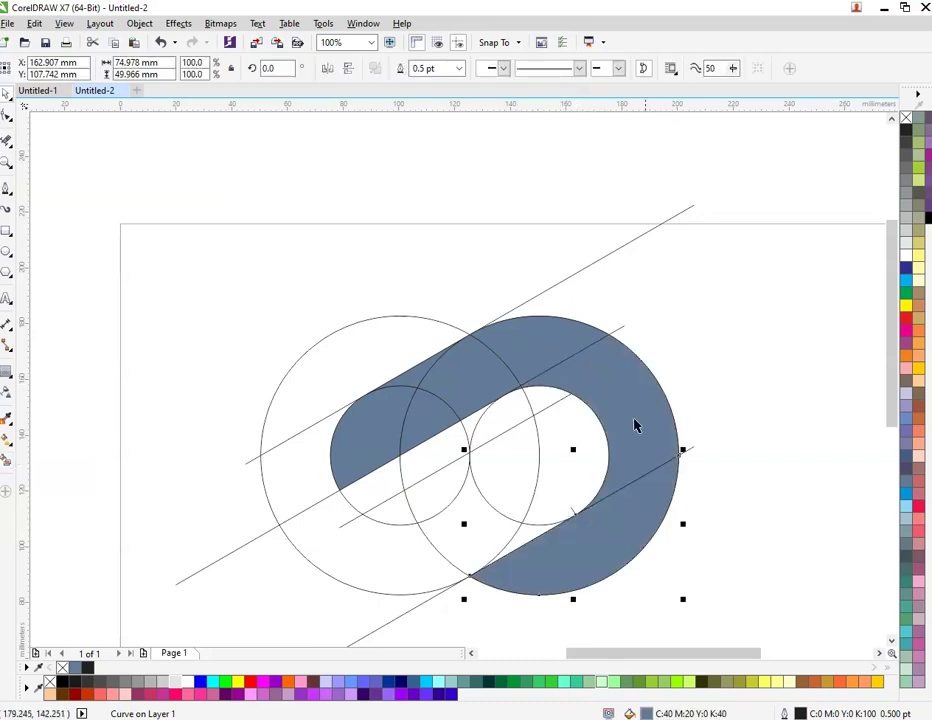
pyautogui.click(726, 358)
pyautogui.click(624, 572)
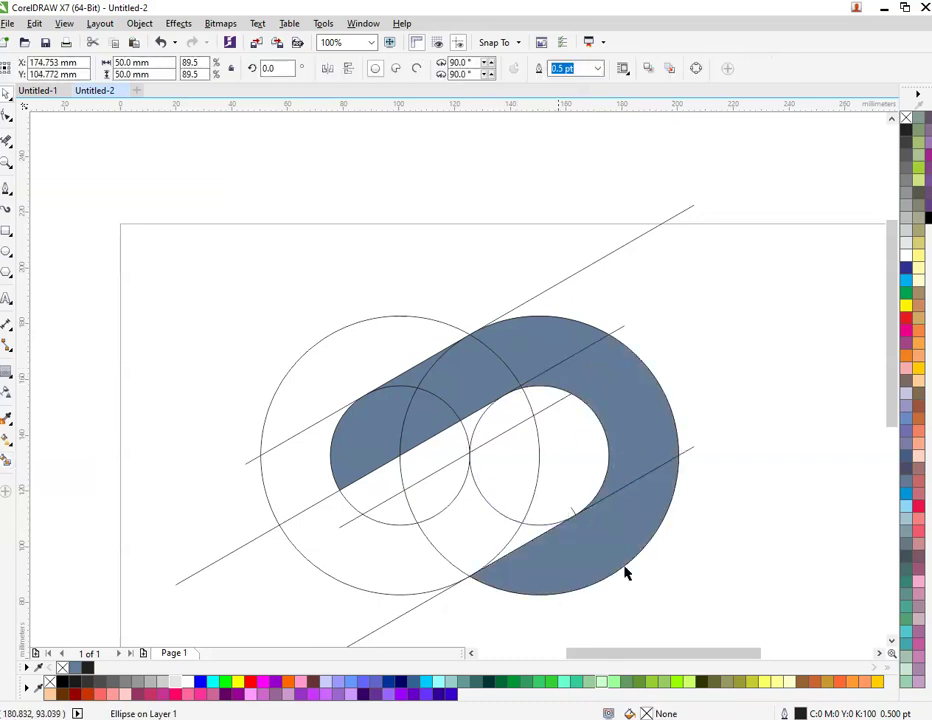
pyautogui.moveTo(615, 566); pyautogui.dragTo(586, 533)
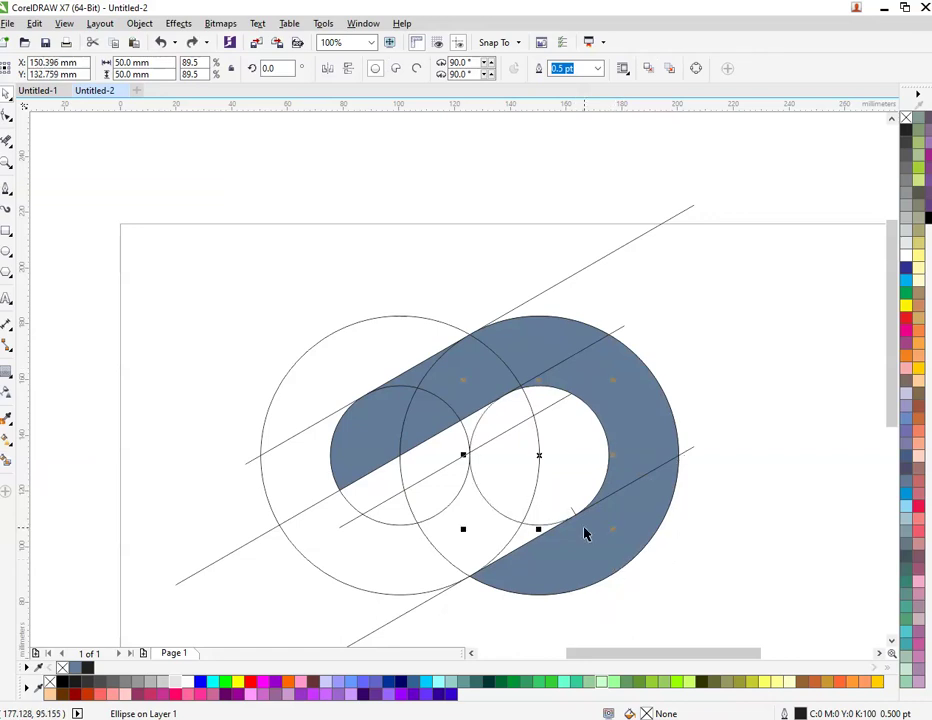
pyautogui.click(333, 298)
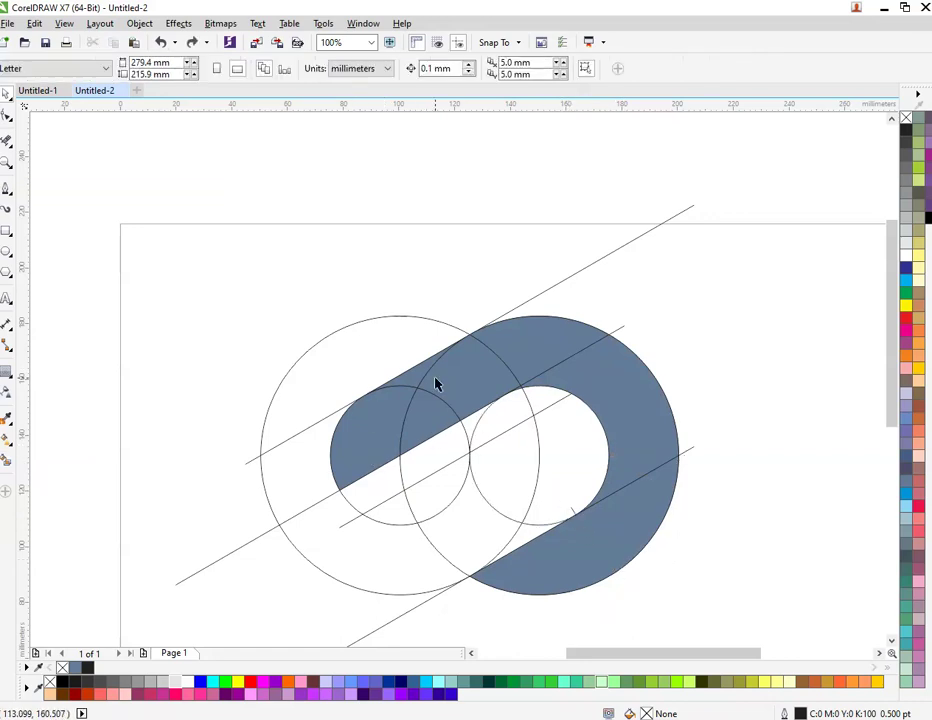
# - Weld the adjoining blue-grey regions of the slanted band and right ring into one shape
pyautogui.scroll(1, 435, 381)
pyautogui.click(372, 414)
pyautogui.keyDown('shift'); pyautogui.click(400, 368); pyautogui.keyUp('shift')
pyautogui.keyDown('shift'); pyautogui.click(599, 318); pyautogui.keyUp('shift')
pyautogui.keyDown('shift'); pyautogui.click(803, 458); pyautogui.keyUp('shift')
pyautogui.keyDown('shift'); pyautogui.click(822, 599); pyautogui.keyUp('shift')
pyautogui.keyDown('shift'); pyautogui.click(841, 627); pyautogui.keyUp('shift')
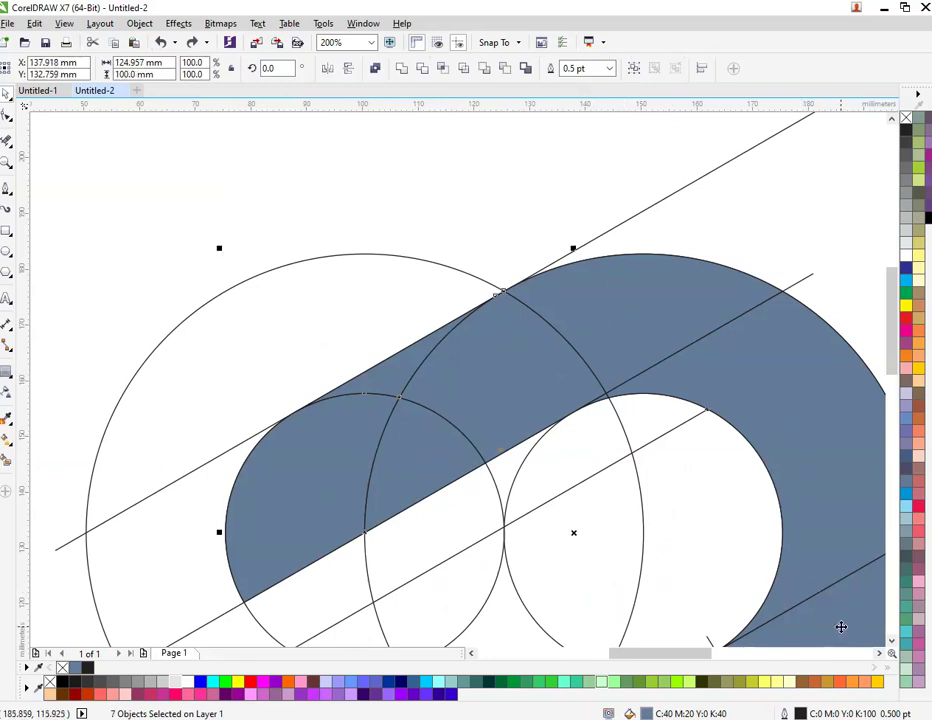
pyautogui.click(401, 68)
pyautogui.scroll(-1, 443, 266)
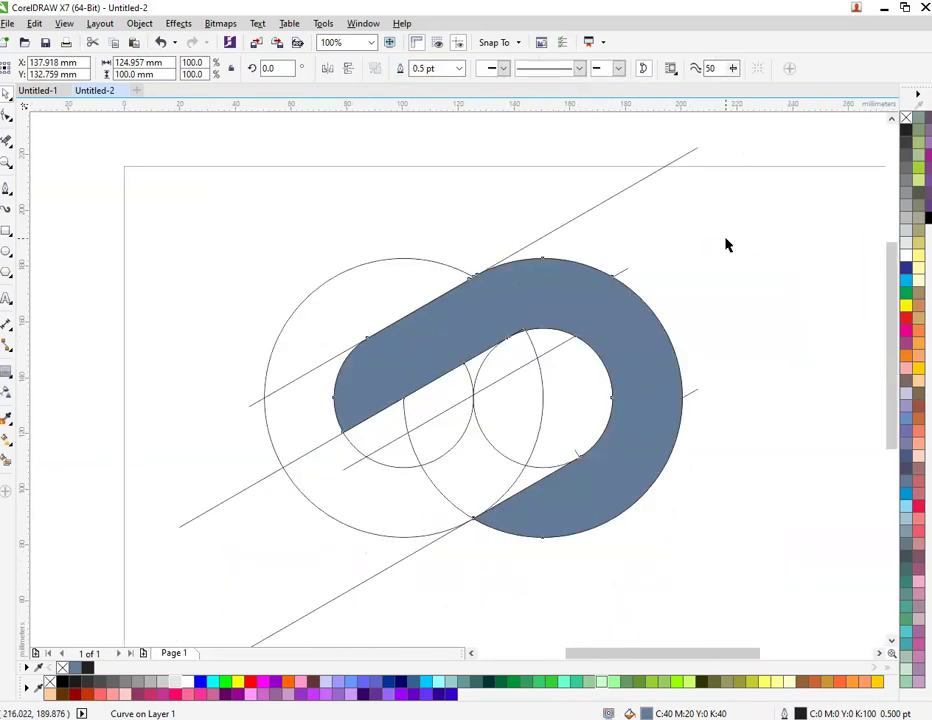
# - Weld the leftover sliver at the top of the inner opening into the blue-grey shape
pyautogui.scroll(2, 537, 316)
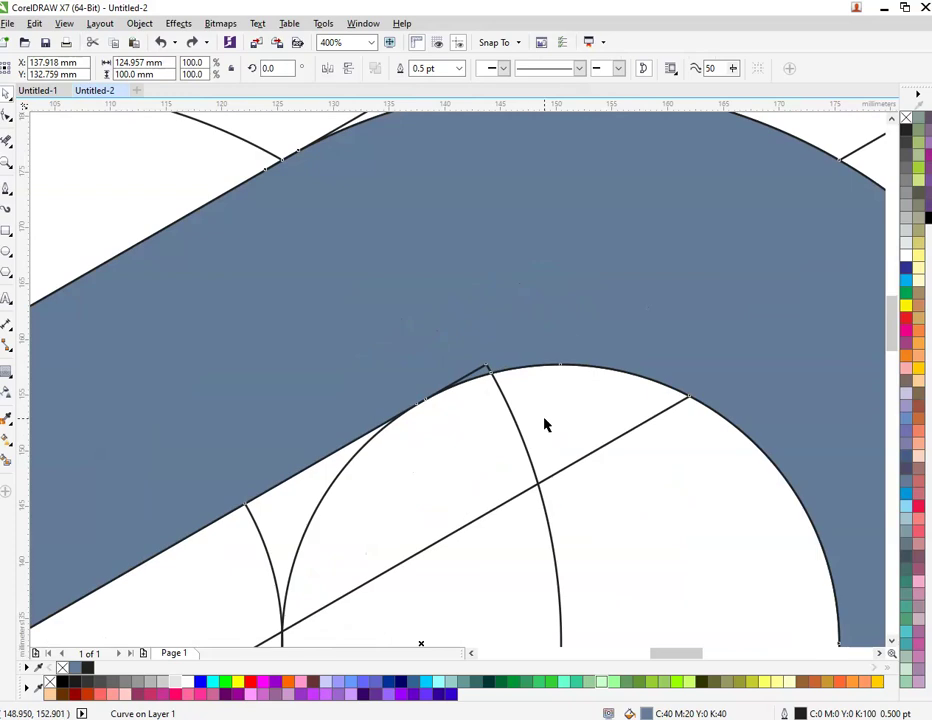
pyautogui.click(489, 375)
pyautogui.scroll(4, 489, 377)
pyautogui.click(537, 291)
pyautogui.keyDown('shift'); pyautogui.click(549, 362); pyautogui.keyUp('shift')
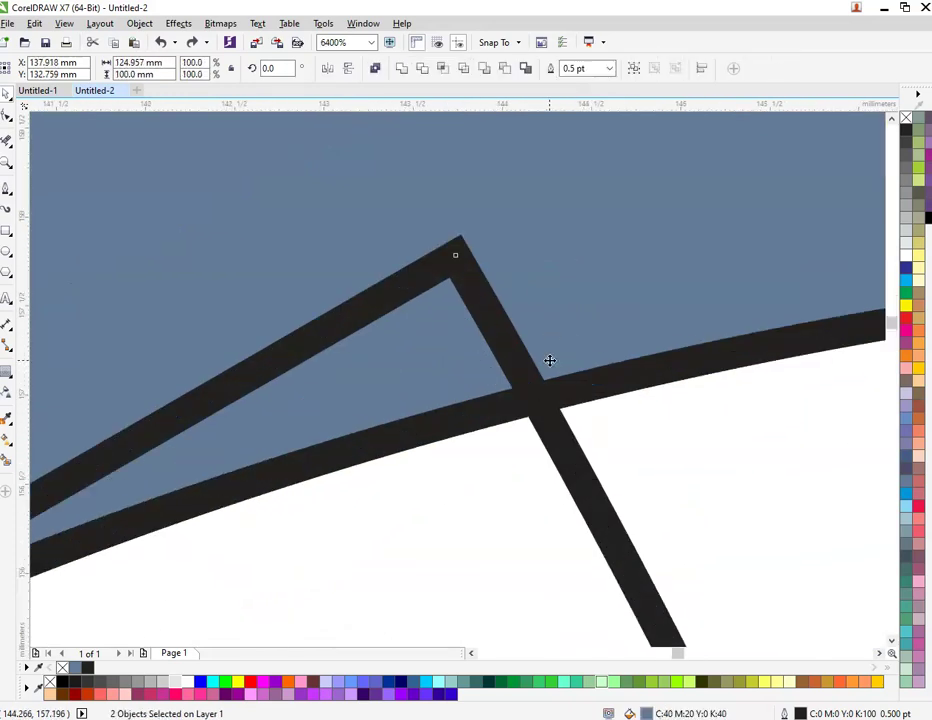
pyautogui.scroll(-1, 549, 362)
pyautogui.click(401, 68)
pyautogui.scroll(-3, 429, 607)
pyautogui.scroll(-3, 494, 333)
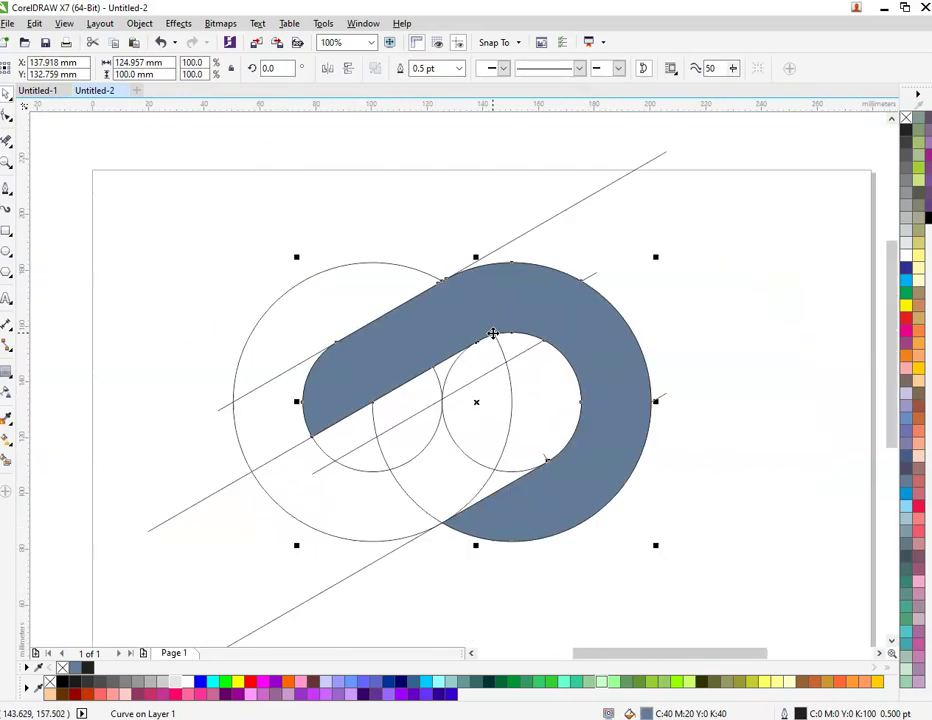
pyautogui.scroll(1, 497, 323)
pyautogui.click(495, 324)
pyautogui.press('Escape')
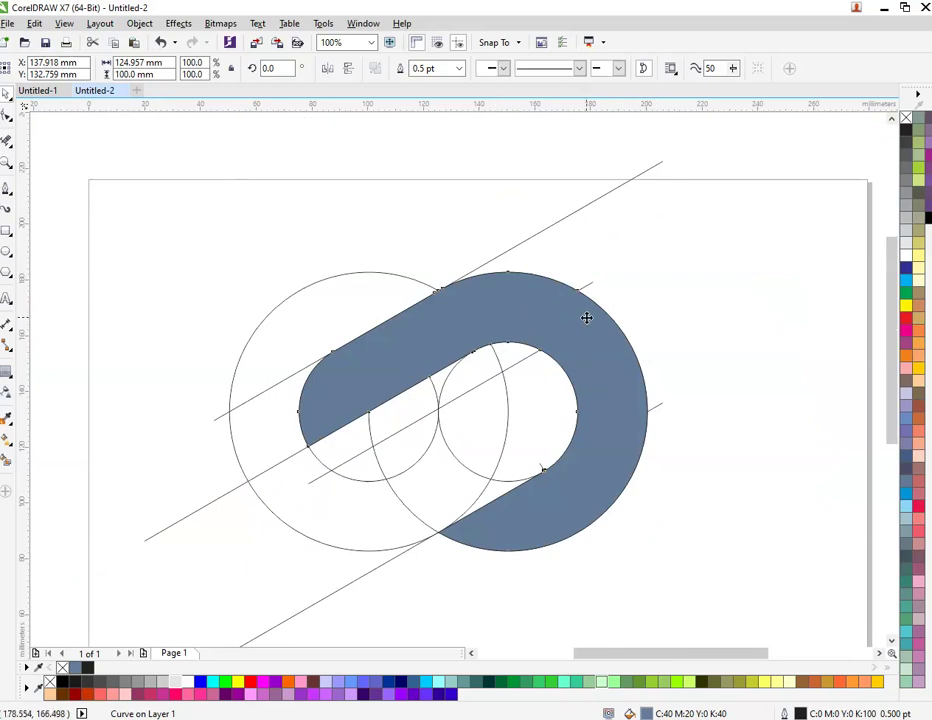
# - Paste a copy of the welded shape in place and mirror it both vertically and horizontally
pyautogui.click(630, 357)
pyautogui.rightClick(576, 361)
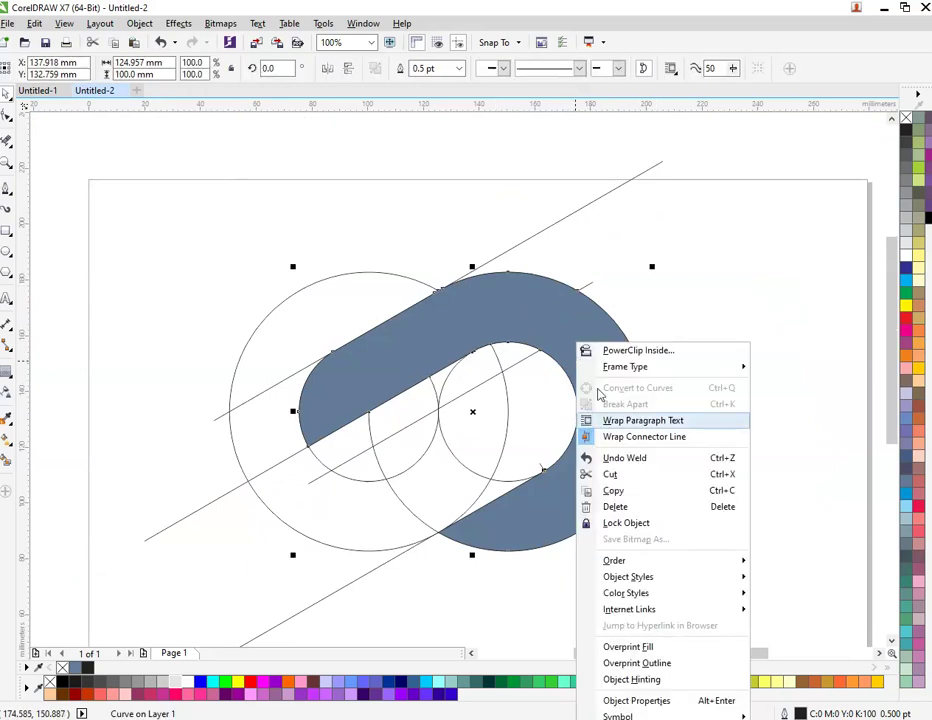
pyautogui.click(662, 491)
pyautogui.rightClick(737, 331)
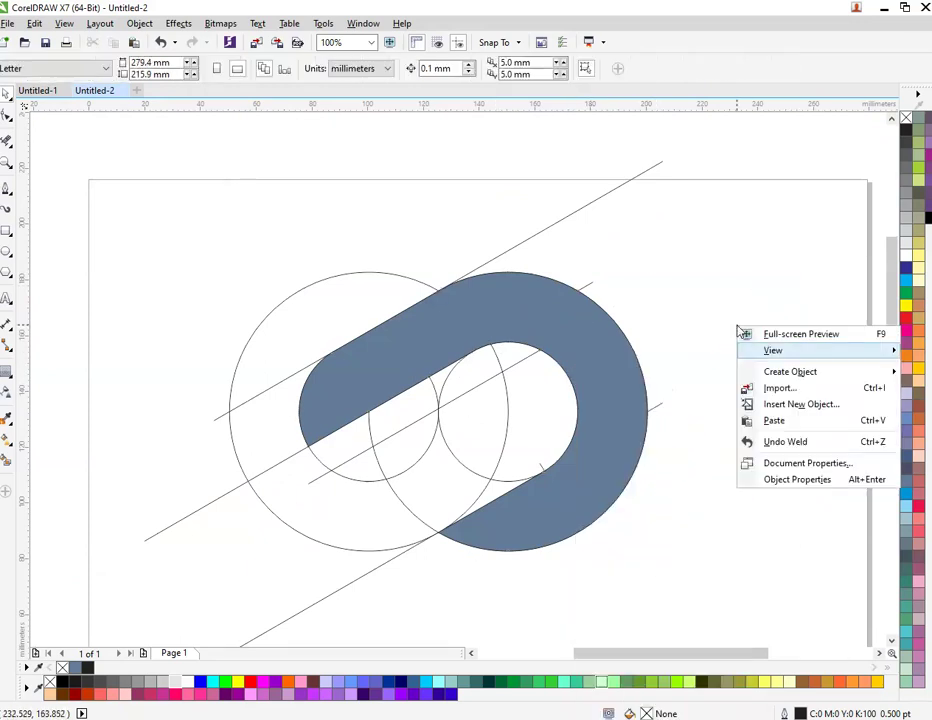
pyautogui.click(774, 420)
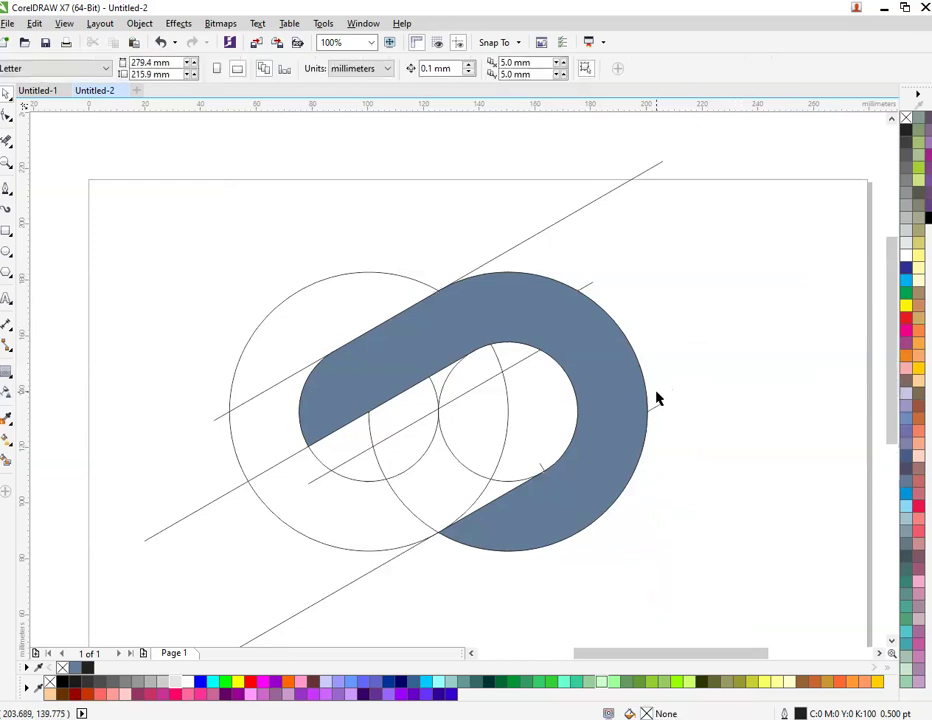
pyautogui.click(352, 72)
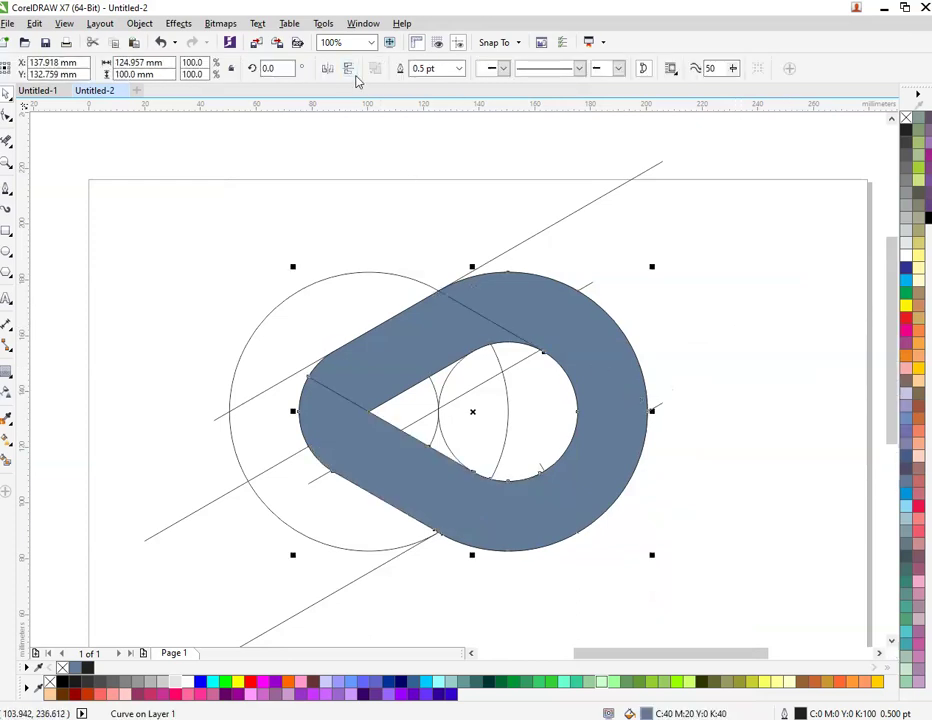
pyautogui.click(327, 68)
pyautogui.click(722, 291)
# - Move the mirrored copy onto the left circles so that it interlocks with the original shape
pyautogui.click(626, 414)
pyautogui.moveTo(626, 414); pyautogui.dragTo(562, 376)
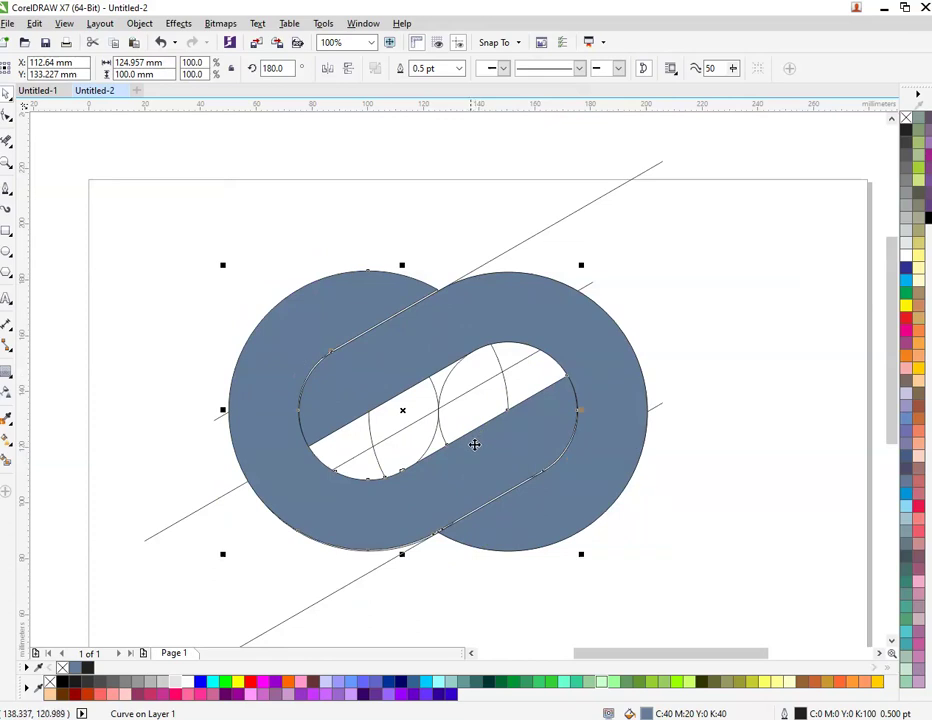
pyautogui.scroll(2, 527, 432)
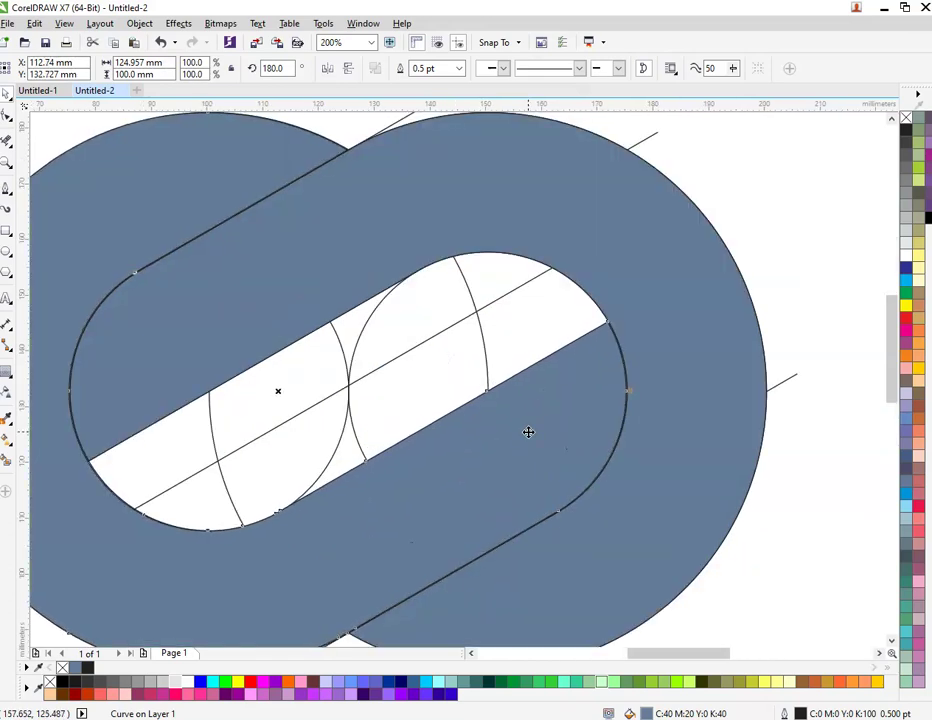
pyautogui.scroll(2, 620, 277)
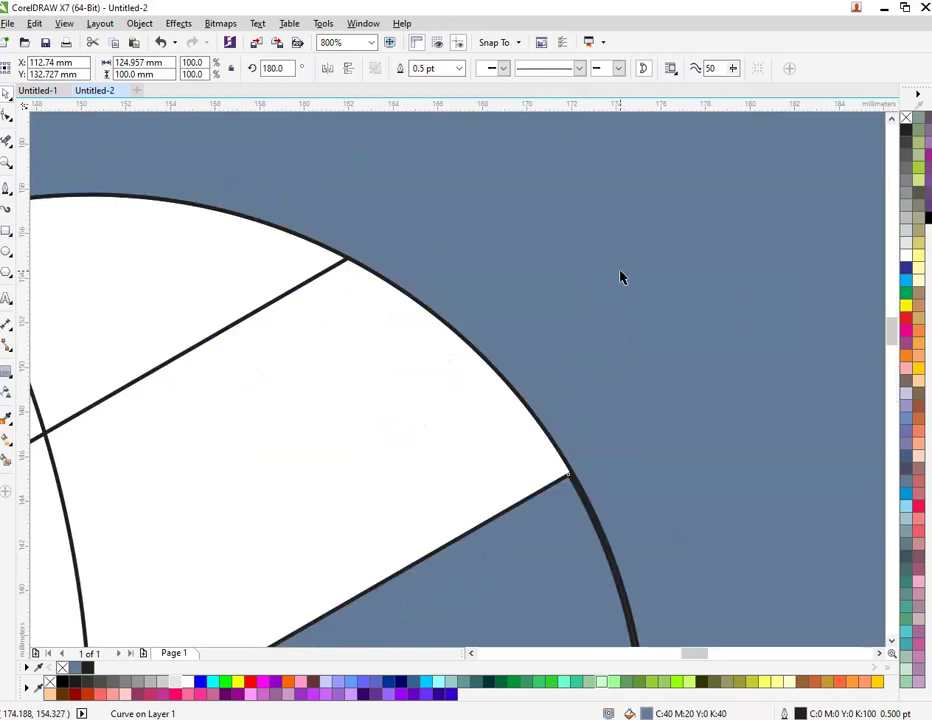
# - Remove the outline from both blue-grey shapes
pyautogui.scroll(-2, 576, 424)
pyautogui.keyDown('shift'); pyautogui.click(620, 406); pyautogui.keyUp('shift')
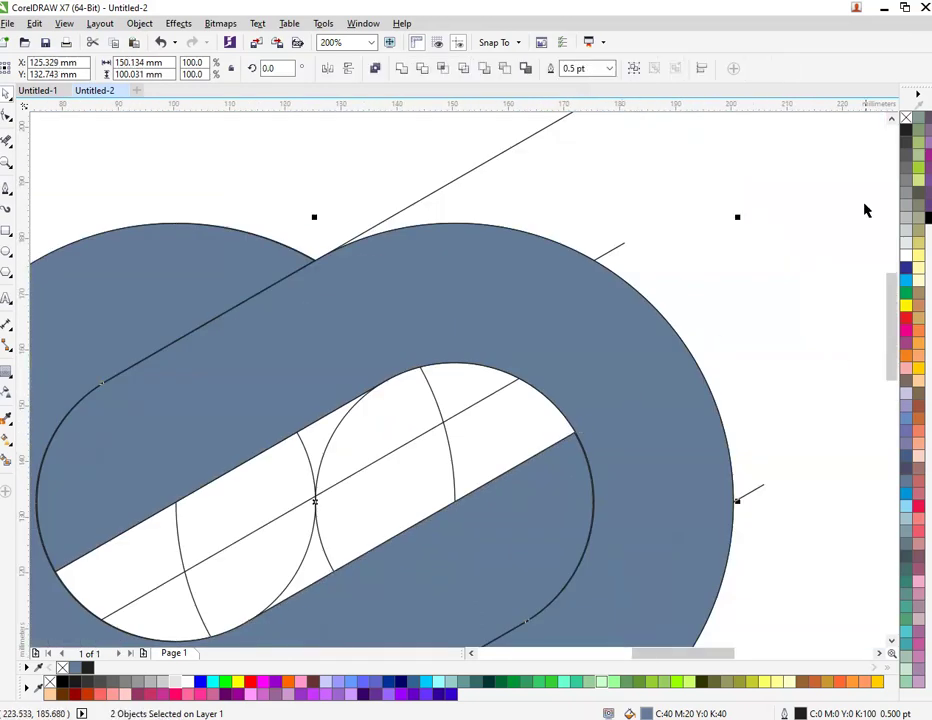
pyautogui.click(714, 358)
pyautogui.scroll(3, 574, 441)
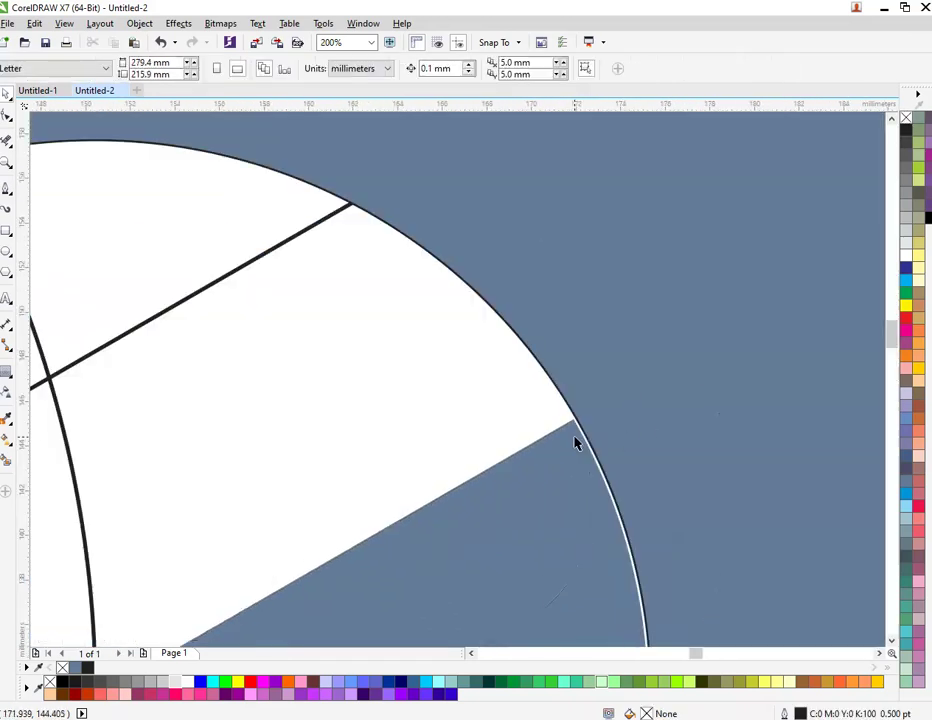
pyautogui.click(639, 414)
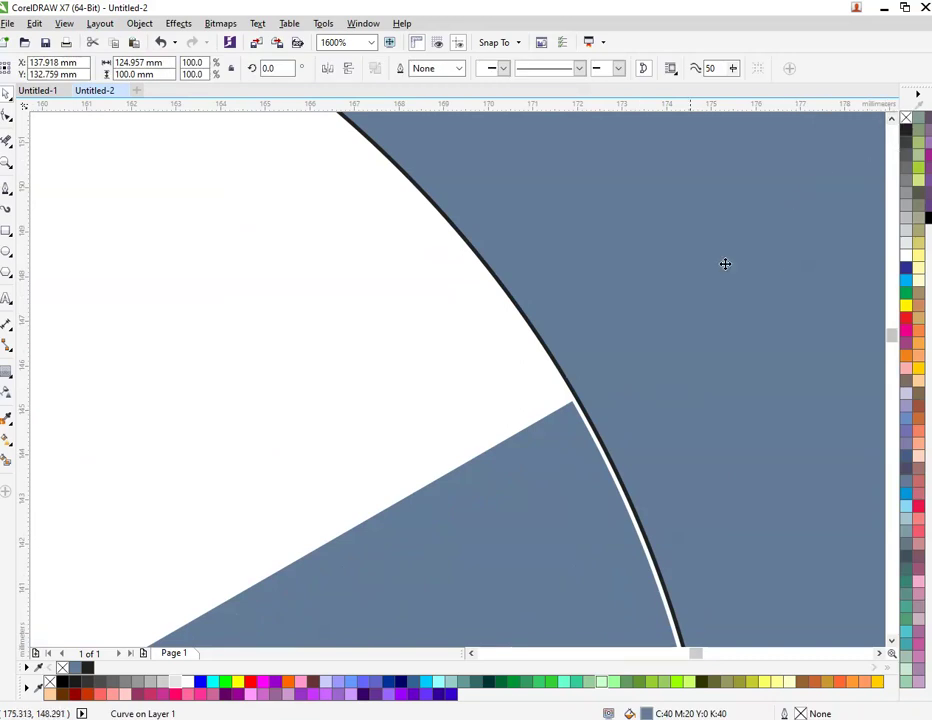
pyautogui.scroll(-3, 458, 395)
pyautogui.click(632, 279)
pyautogui.hotkey('ctrl', 'z')
pyautogui.hotkey('ctrl', 'shift', 'z')
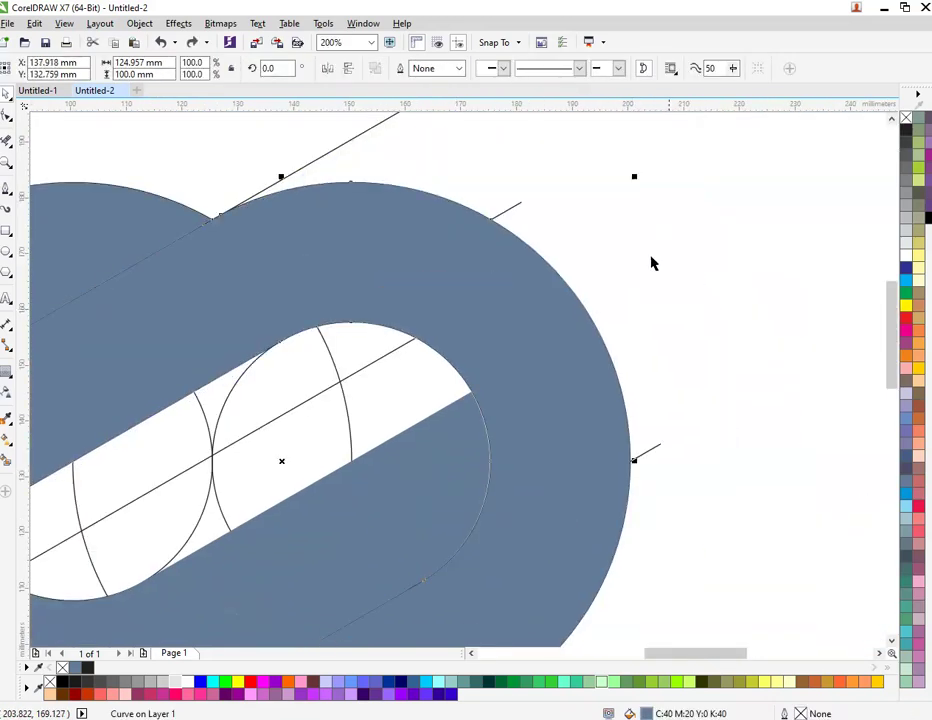
# - Nudge the mirrored copy right by about 0.1 mm to close the gap along the original shape's inner curve
pyautogui.click(790, 239)
pyautogui.scroll(2, 453, 397)
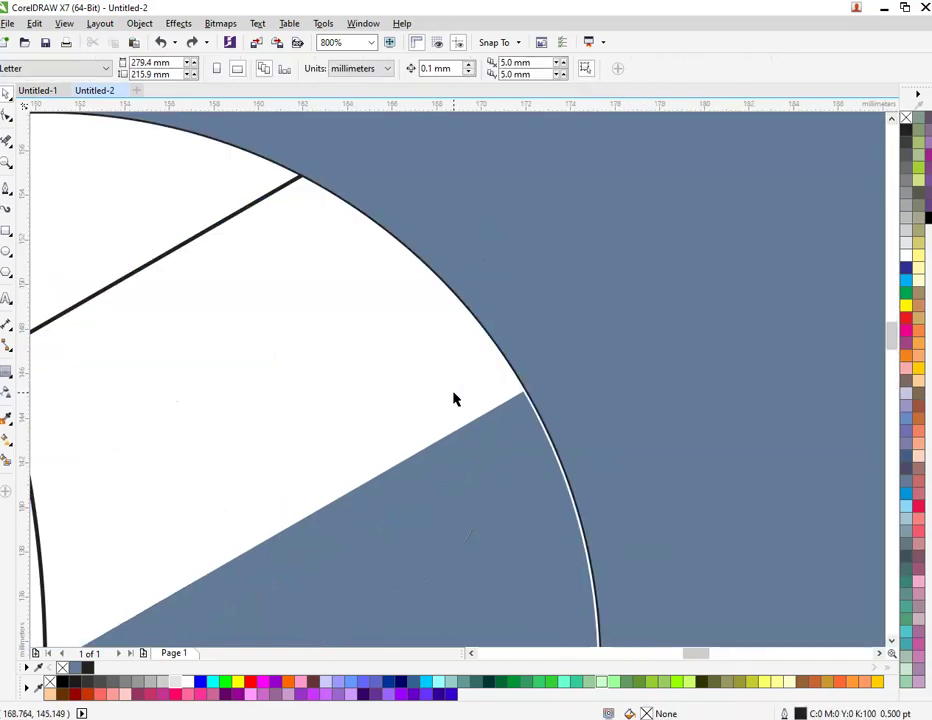
pyautogui.scroll(2, 522, 440)
pyautogui.click(491, 439)
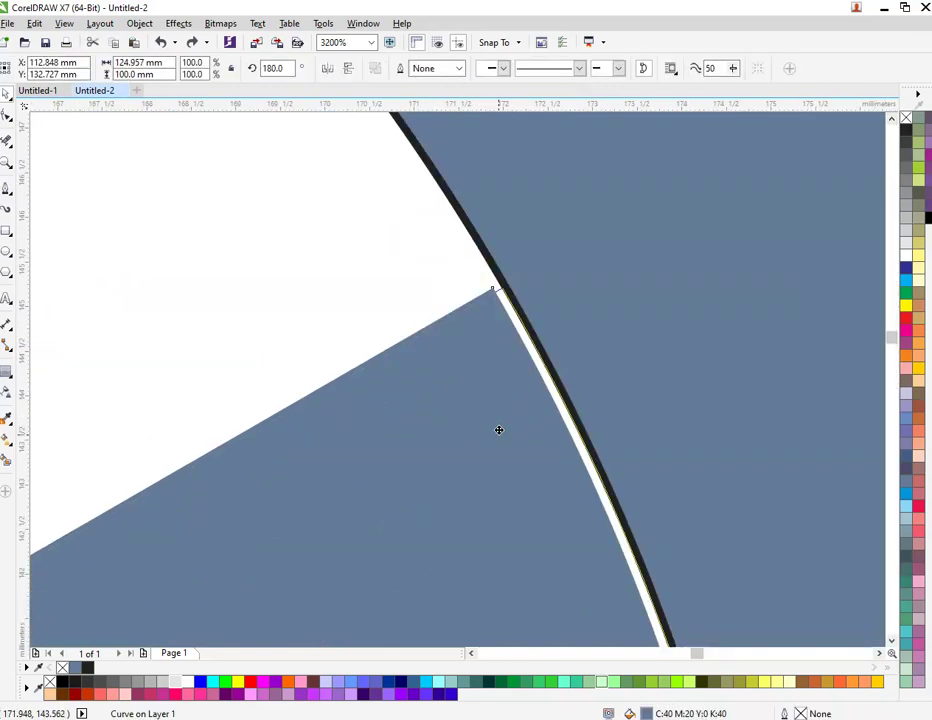
pyautogui.scroll(-5, 499, 430)
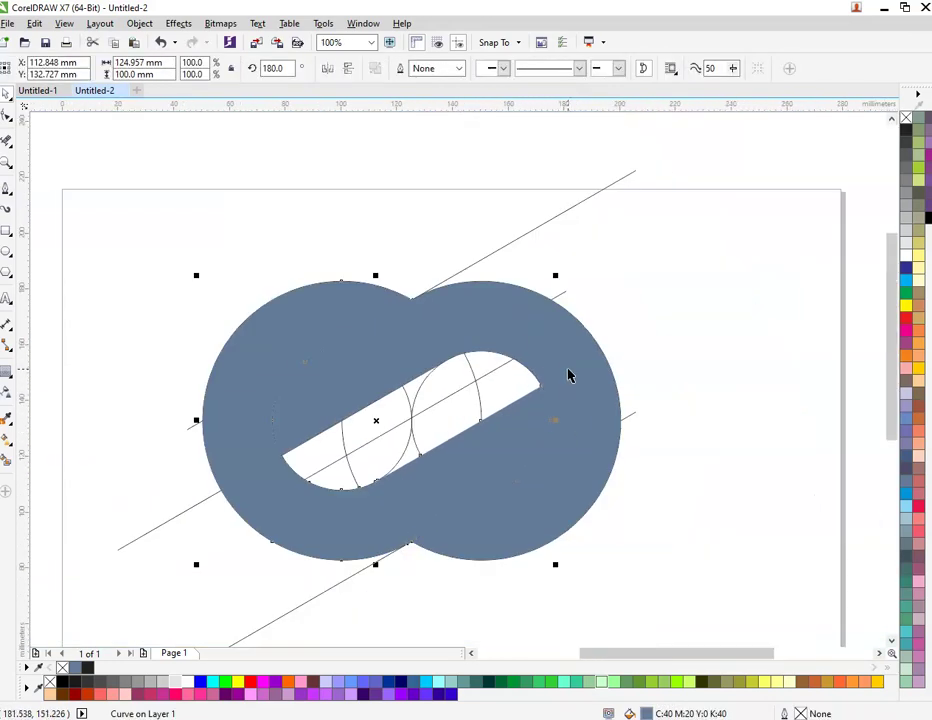
# - Move both filled shapes off the page to the left, and delete all the construction circles and guide lines
pyautogui.scroll(-2, 570, 375)
pyautogui.keyDown('shift'); pyautogui.click(575, 368); pyautogui.keyUp('shift')
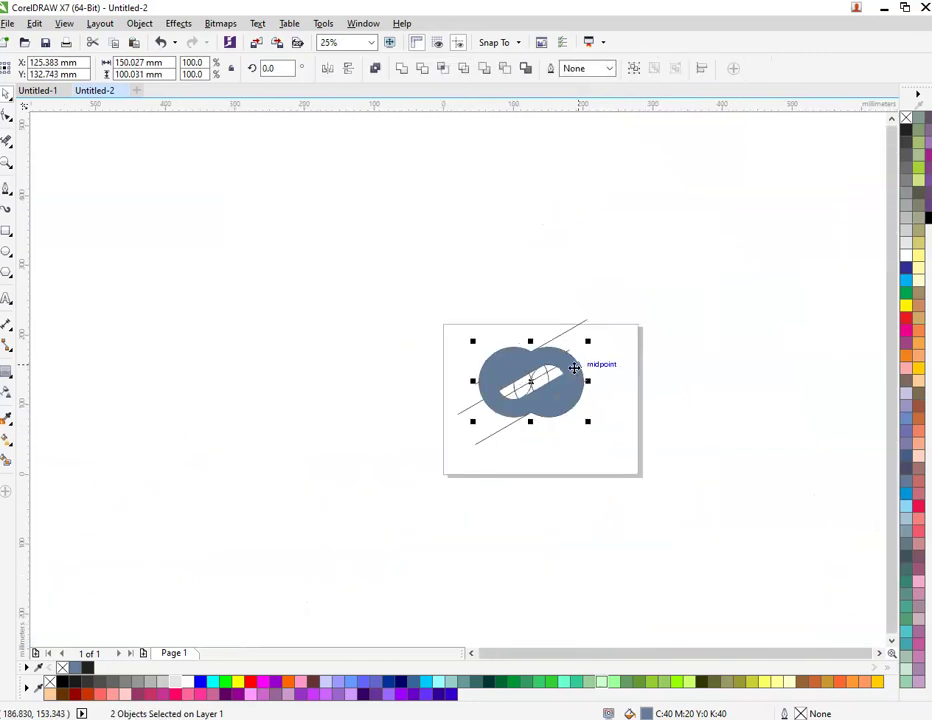
pyautogui.moveTo(575, 368); pyautogui.dragTo(416, 368)
pyautogui.click(462, 366)
pyautogui.moveTo(432, 298); pyautogui.dragTo(640, 497)
pyautogui.rightClick(557, 393)
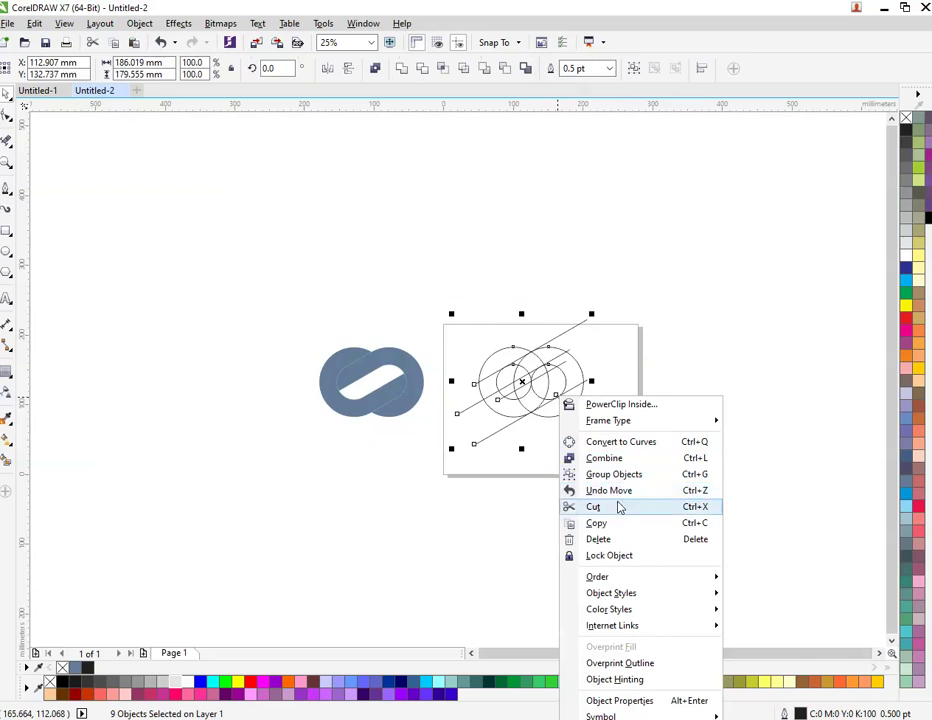
pyautogui.click(620, 540)
# - Move the two interlocked shapes back onto the page
pyautogui.moveTo(305, 335); pyautogui.dragTo(420, 441)
pyautogui.moveTo(381, 408); pyautogui.dragTo(538, 407)
pyautogui.click(555, 515)
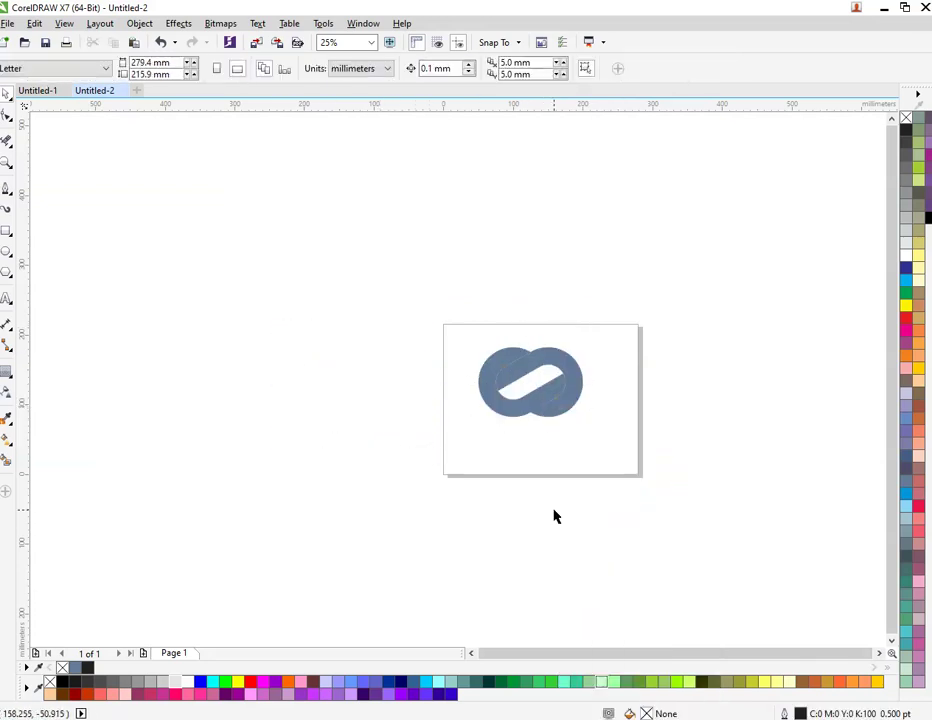
# - Fill the right shape with red (#FF0000) and the left shape with light blue (#6699FF)
pyautogui.scroll(2, 558, 368)
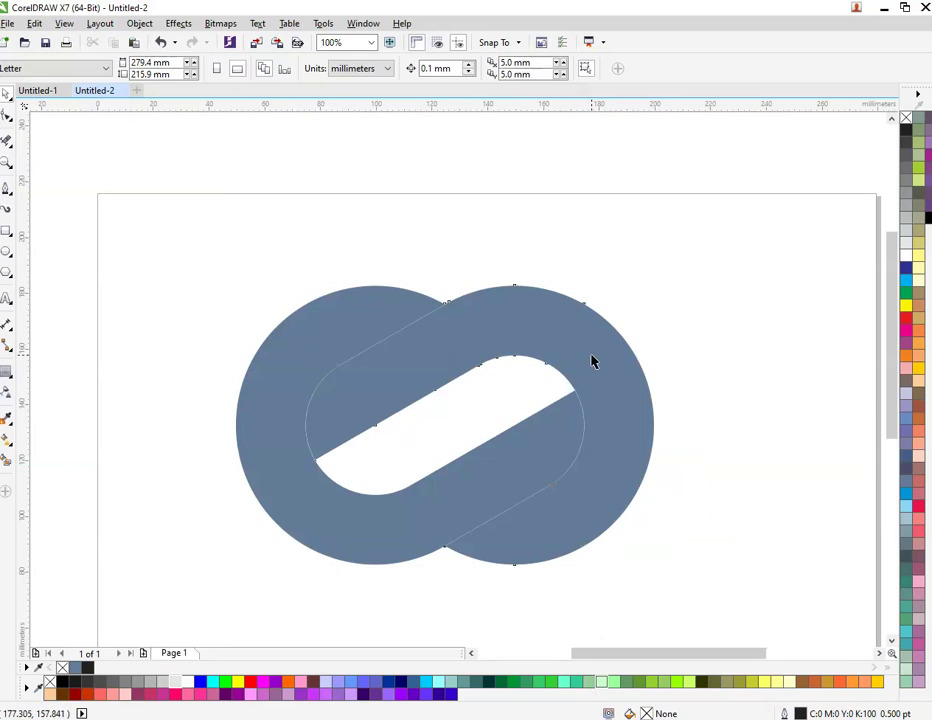
pyautogui.click(592, 361)
pyautogui.click(250, 681)
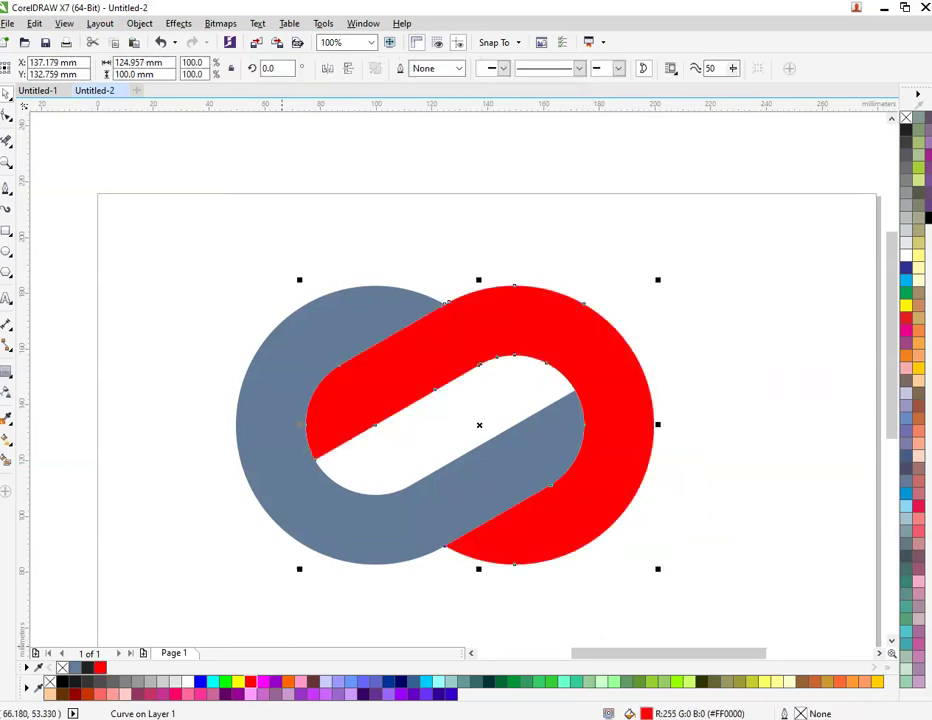
pyautogui.click(354, 549)
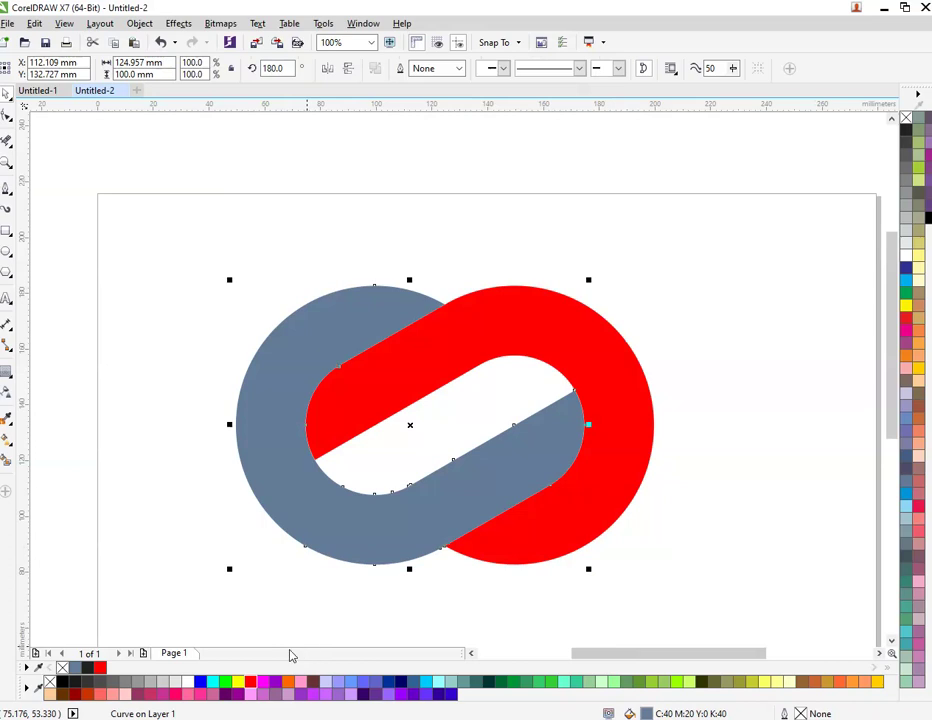
pyautogui.click(345, 682)
pyautogui.click(379, 613)
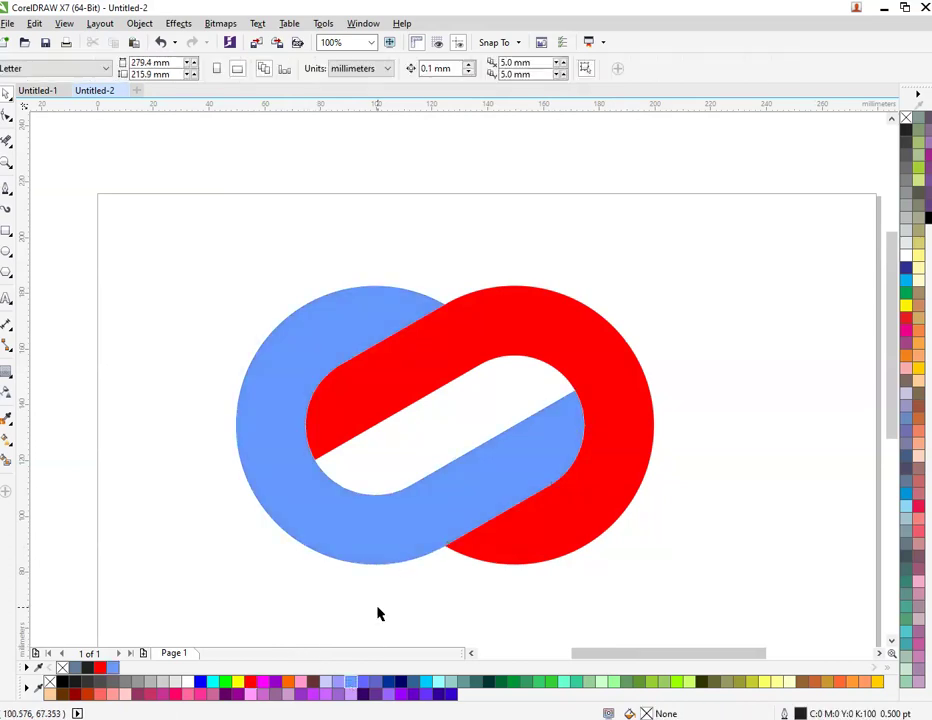
# - Try a dark blue fill (#336699) on the left shape, and restore its light blue fill
pyautogui.click(368, 560)
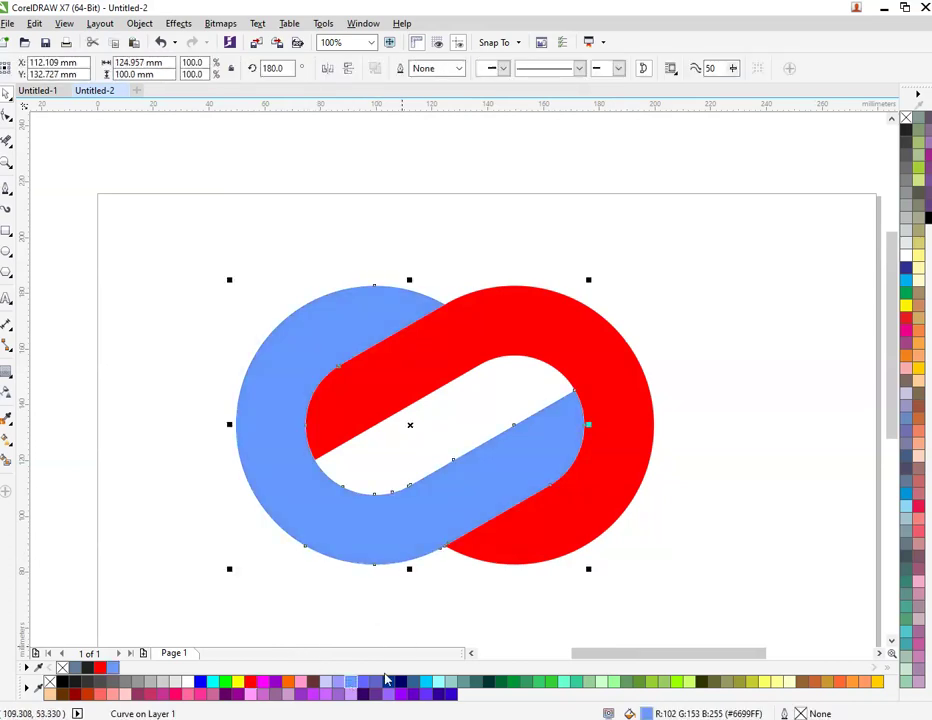
pyautogui.click(413, 682)
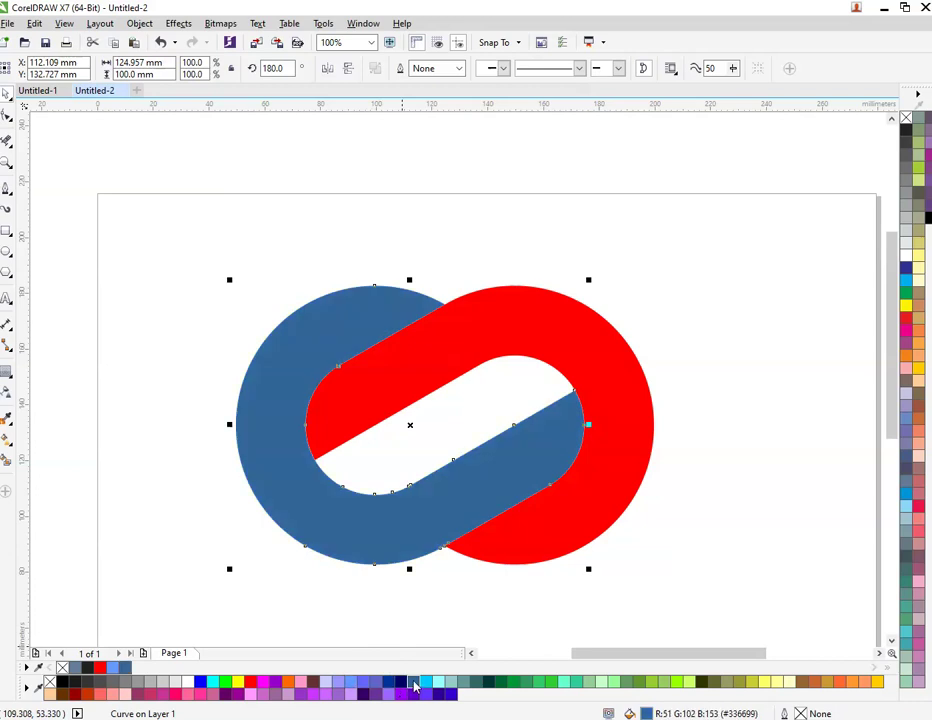
pyautogui.click(350, 682)
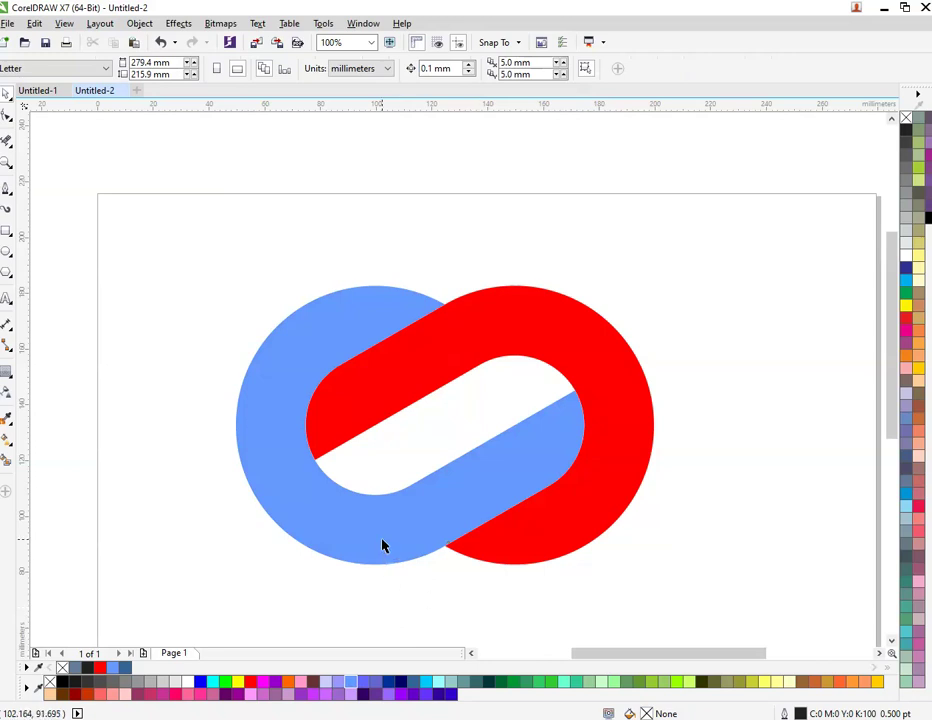
# - With the Pen tool, draw a slanted line about 15 mm wide and 25 mm high across the blue band near its rounded end
pyautogui.click(7, 198)
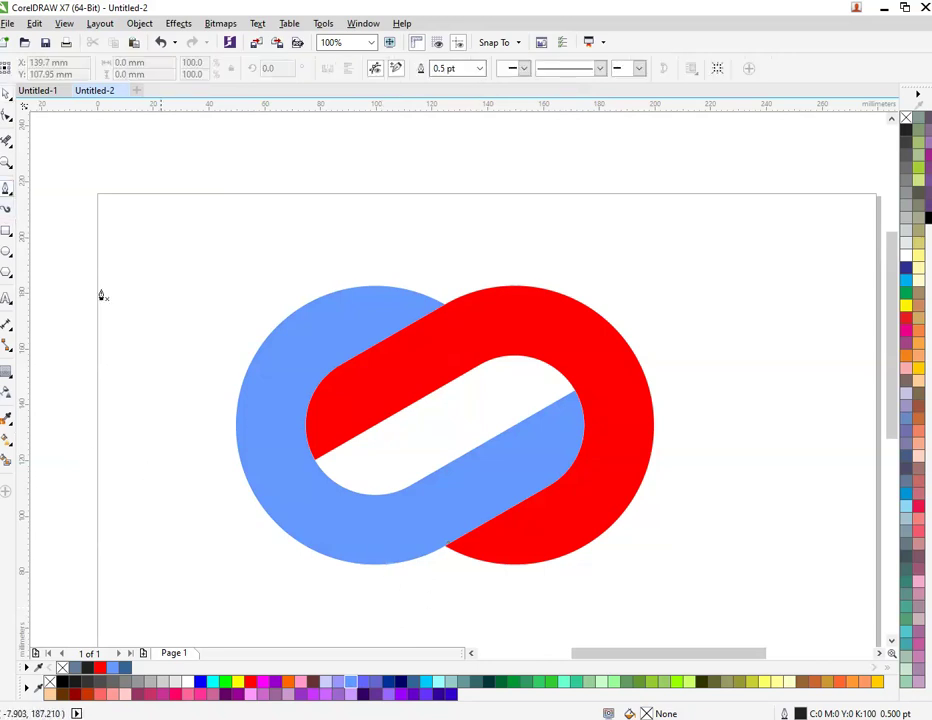
pyautogui.scroll(1, 557, 432)
pyautogui.click(522, 408)
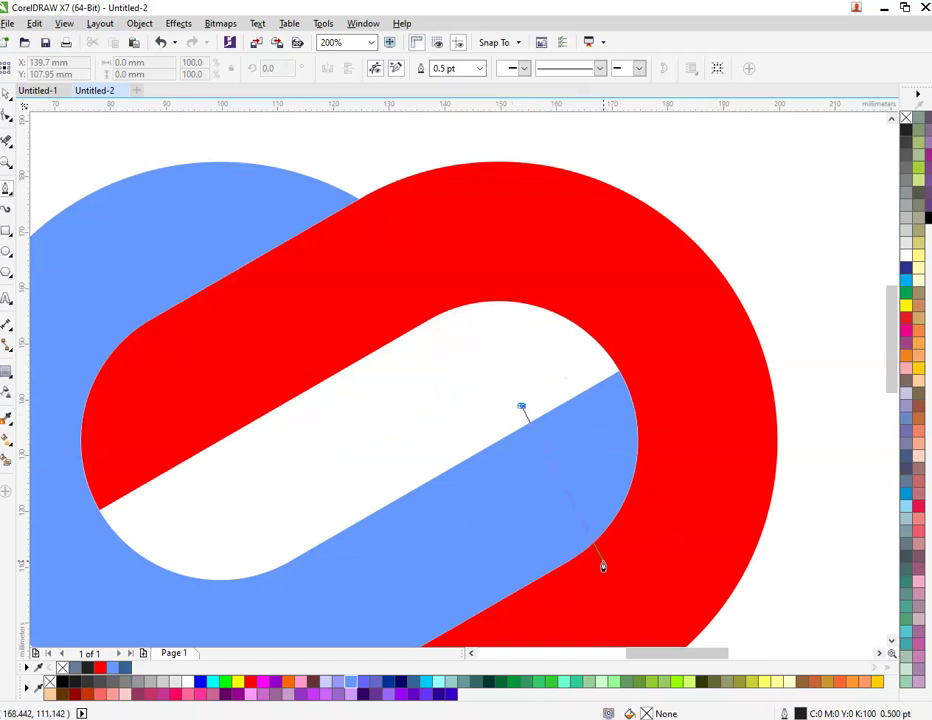
pyautogui.press('space')
pyautogui.press('space')
pyautogui.click(572, 573)
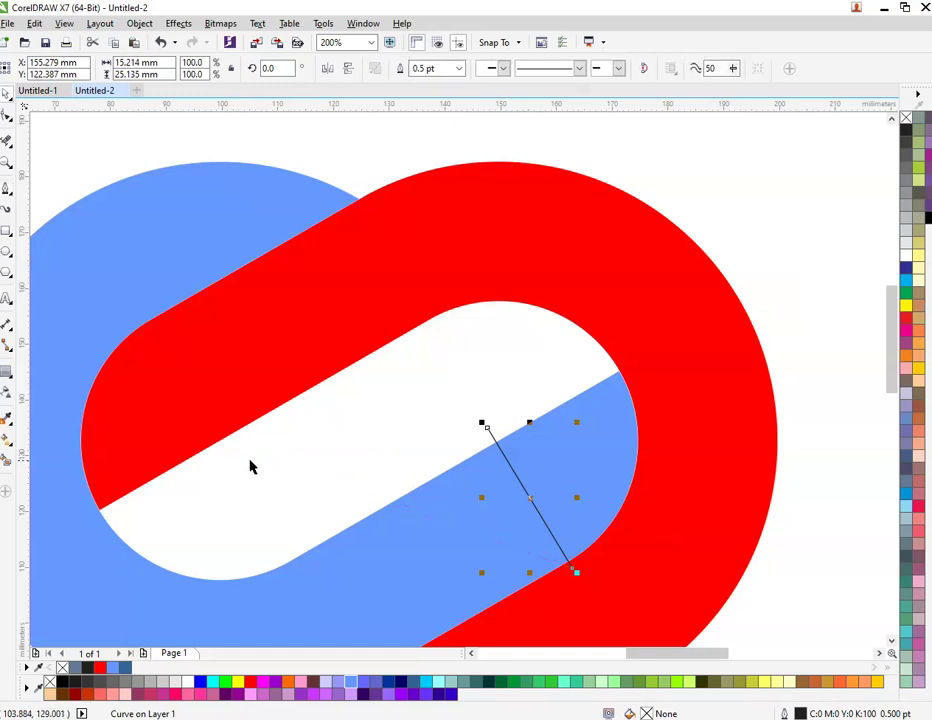
# - Draw a matching slanted line across the red band near its rounded end
pyautogui.scroll(-1, 251, 467)
pyautogui.scroll(1, 222, 399)
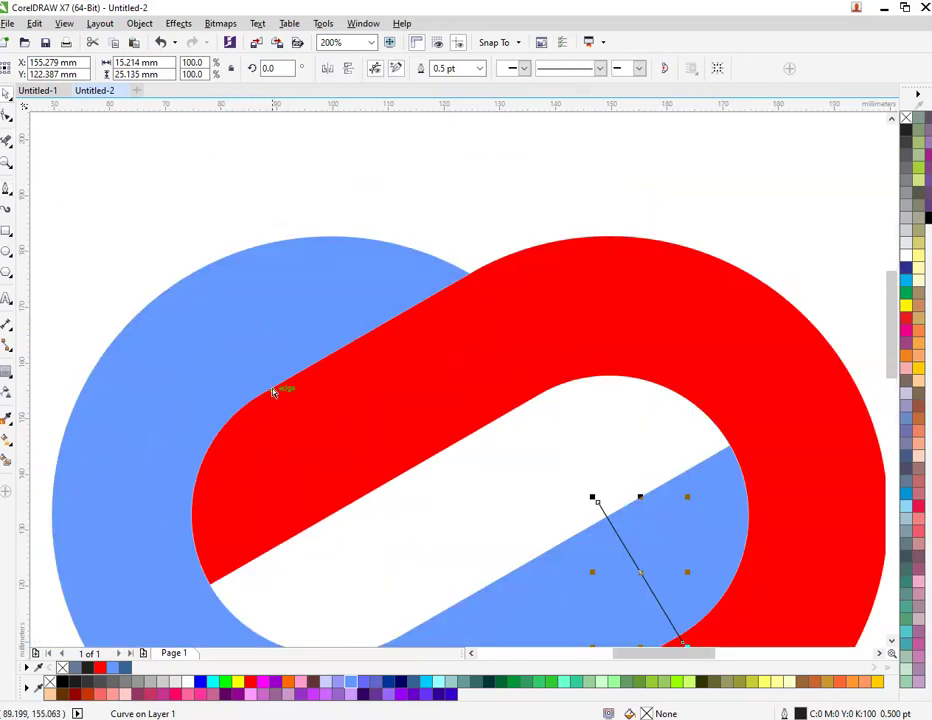
pyautogui.moveTo(268, 371); pyautogui.dragTo(349, 535)
# - Use Smart Fill to create gray-blue segments (C40 M20 Y0 K40) in the rounded ends of the red and blue bands
pyautogui.click(6, 464)
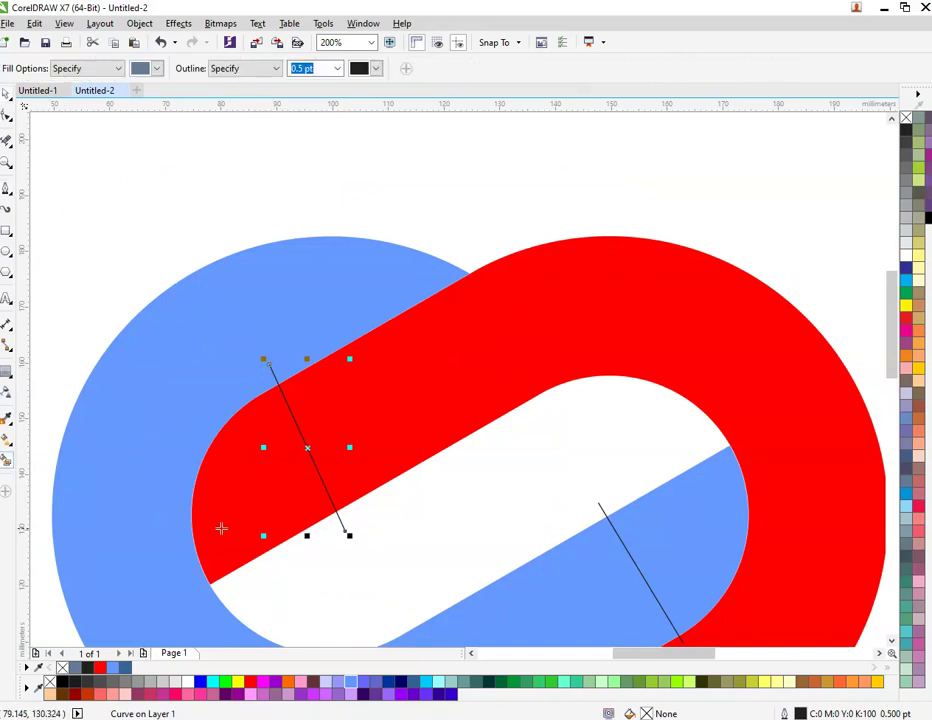
pyautogui.click(220, 528)
pyautogui.click(662, 532)
# - Delete the two slanted dividing lines across the blue and red bands
pyautogui.press('space')
pyautogui.click(603, 505)
pyautogui.press('Escape')
pyautogui.rightClick(599, 505)
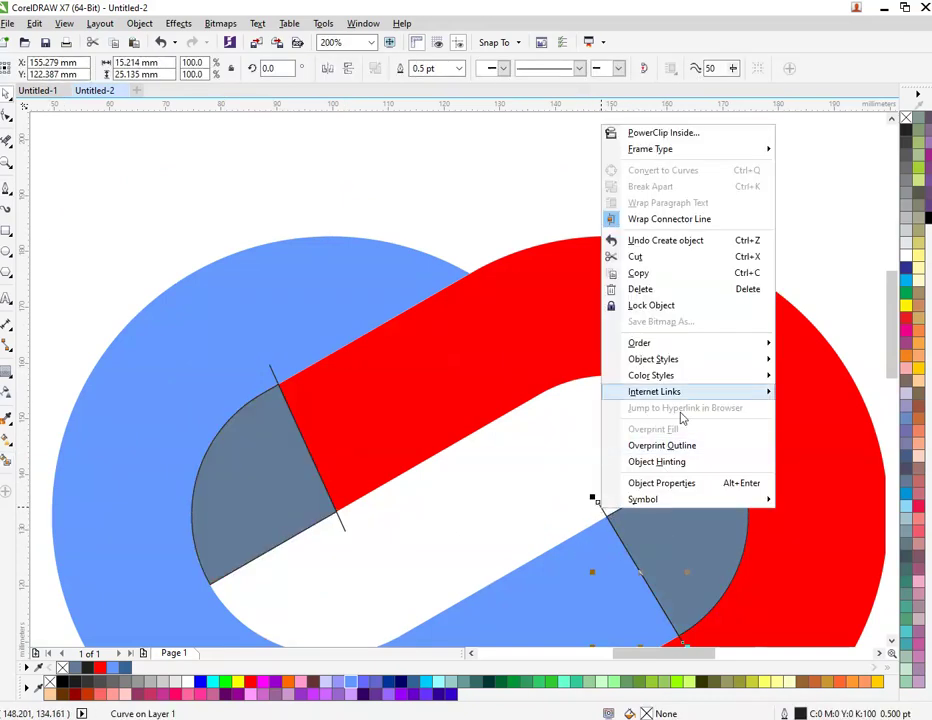
pyautogui.click(706, 290)
pyautogui.click(270, 370)
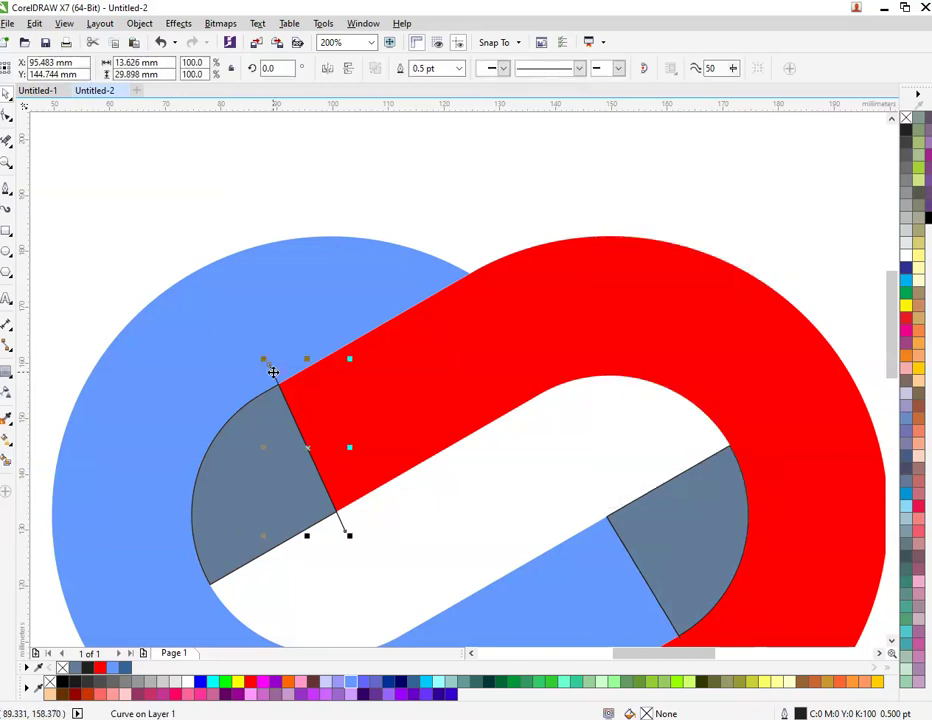
pyautogui.rightClick(272, 371)
pyautogui.click(367, 507)
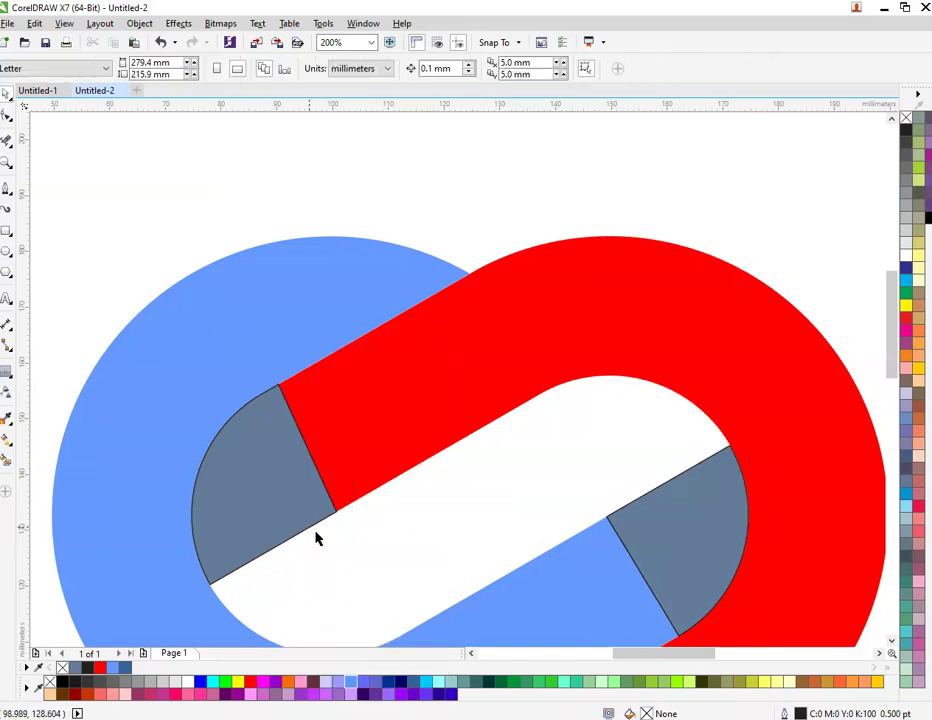
# - Set the outline width of both gray-blue end segments to None
pyautogui.click(300, 505)
pyautogui.keyDown('shift'); pyautogui.click(647, 527); pyautogui.keyUp('shift')
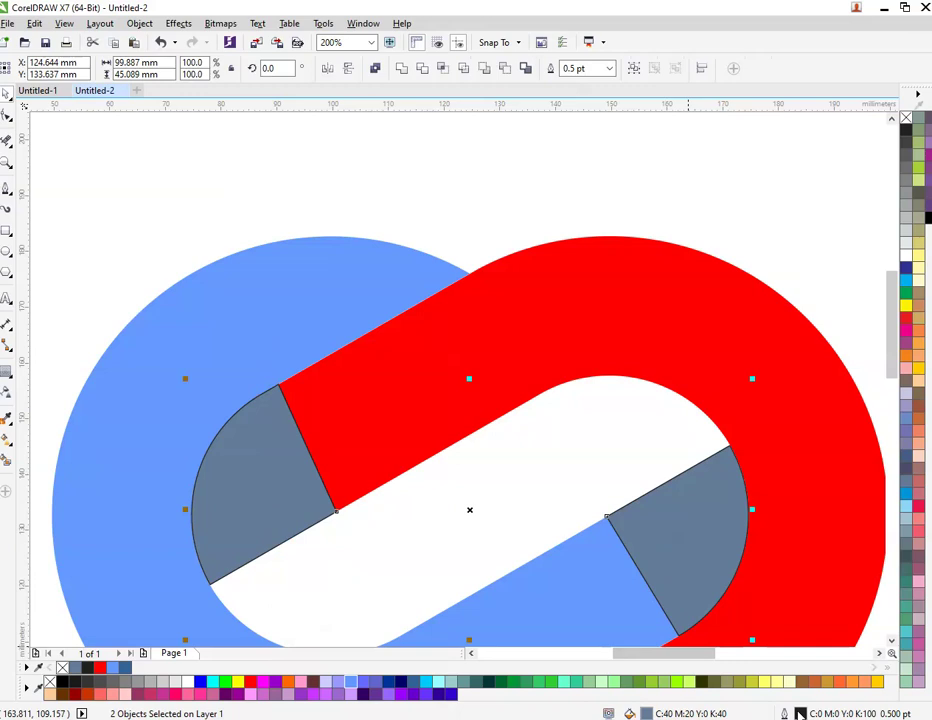
pyautogui.doubleClick(800, 713)
pyautogui.click(377, 272)
pyautogui.press('Home')
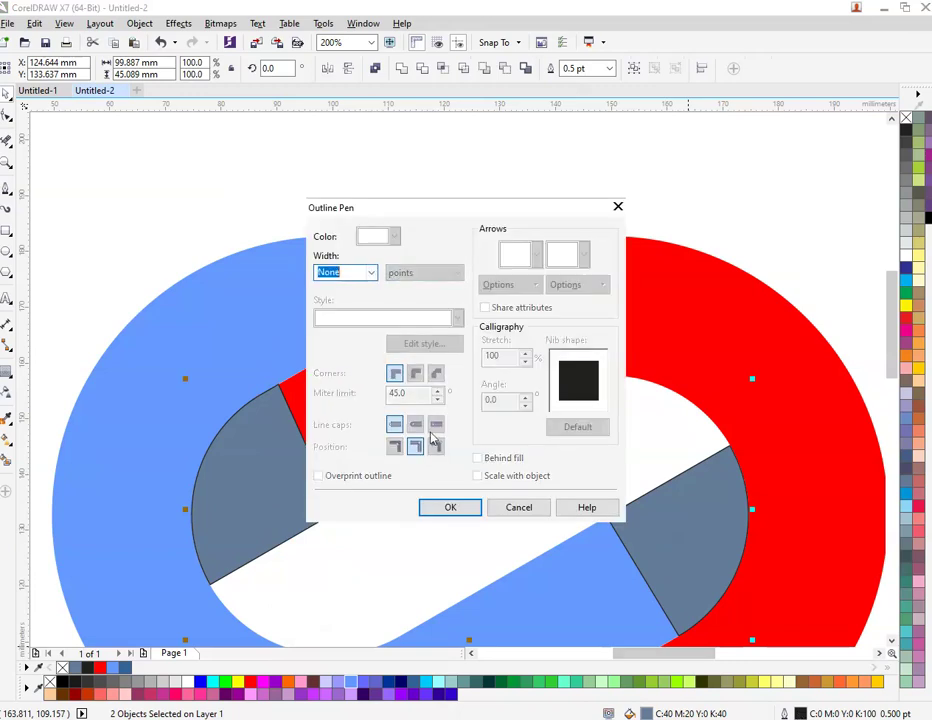
pyautogui.click(460, 510)
# - Try the light blue fill (#6699FF) on the blue band's end segment, and undo it
pyautogui.click(678, 190)
pyautogui.click(686, 483)
pyautogui.scroll(-2, 662, 470)
pyautogui.scroll(2, 672, 487)
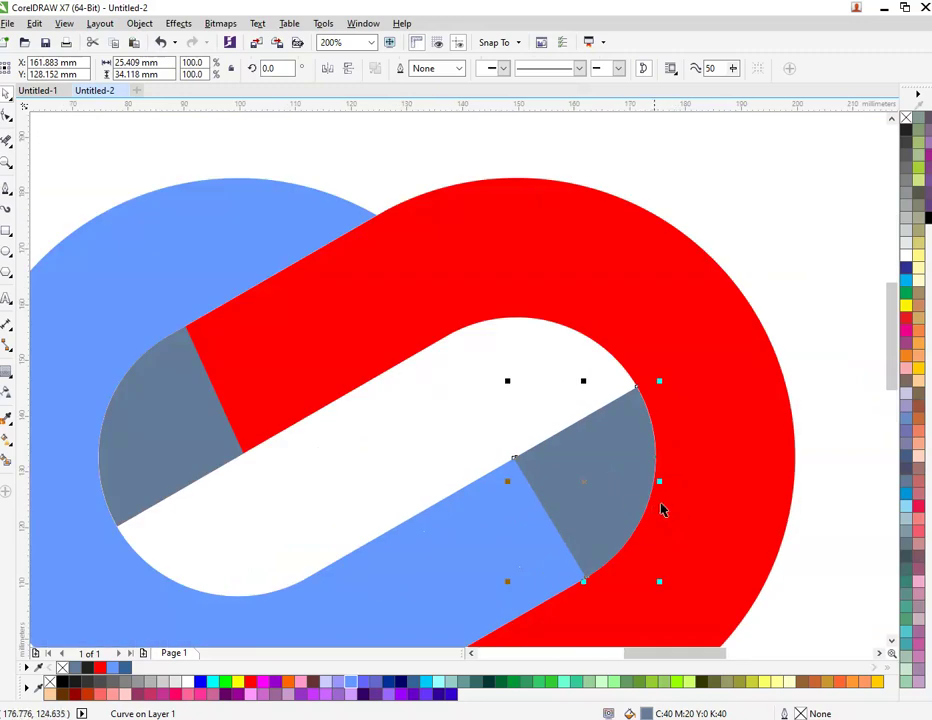
pyautogui.click(115, 669)
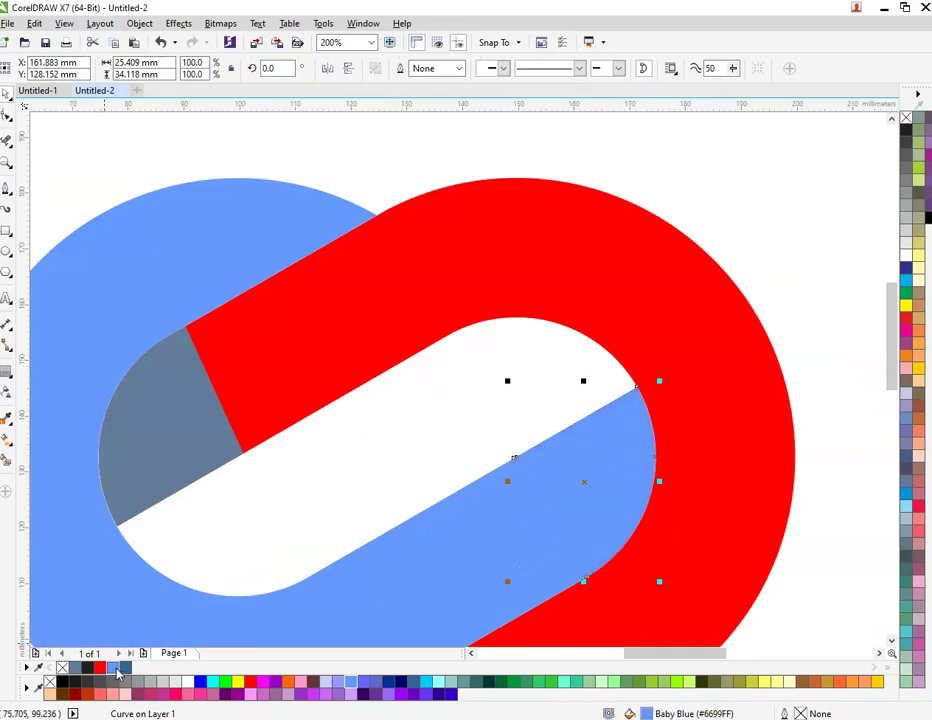
pyautogui.hotkey('ctrl', 'z')
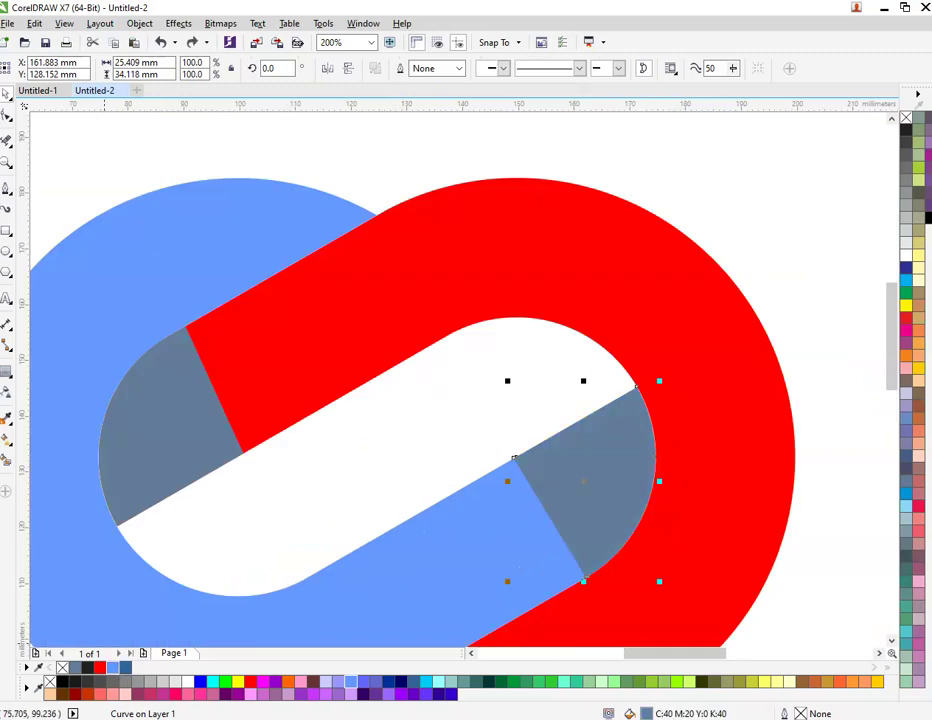
# - Apply a linear fountain fill to the blue band's end segment, black at the rounded edge and dark blue toward the band
pyautogui.click(6, 438)
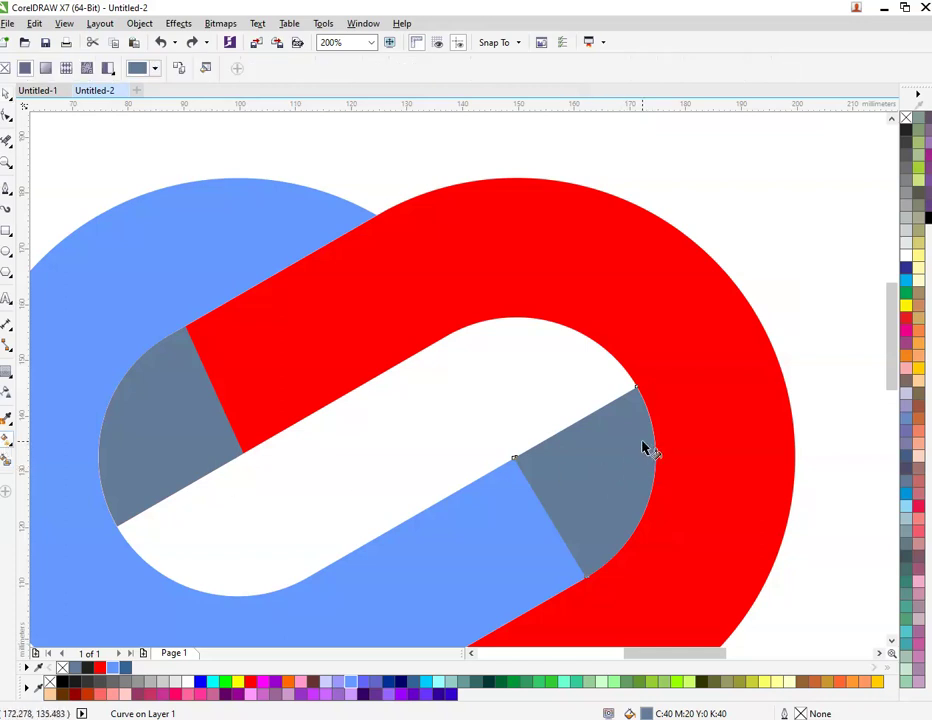
pyautogui.moveTo(651, 443); pyautogui.dragTo(540, 490)
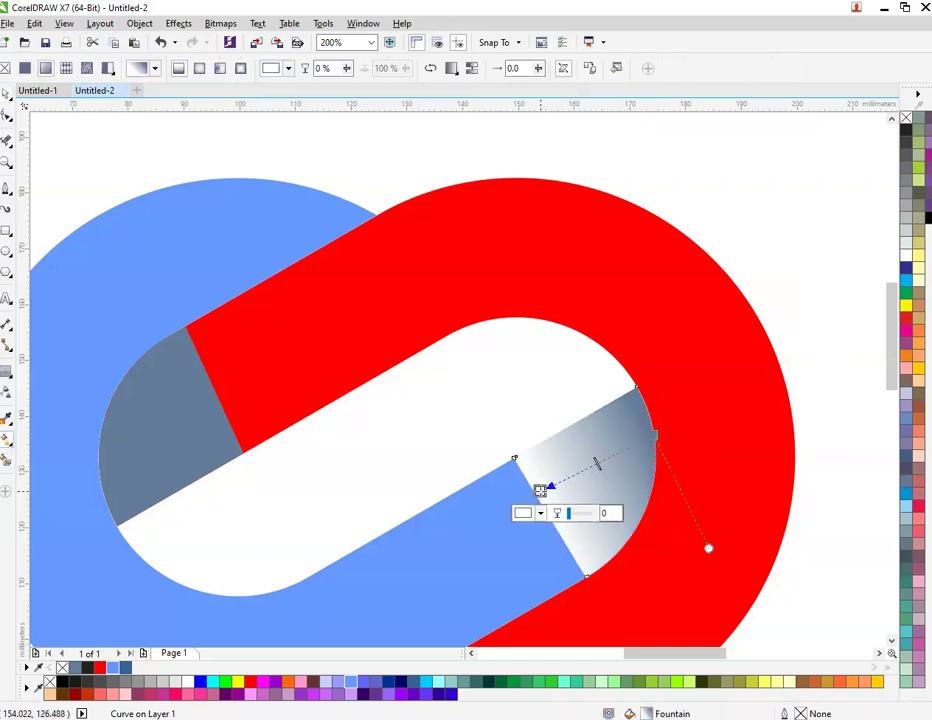
pyautogui.moveTo(128, 672); pyautogui.dragTo(660, 445)
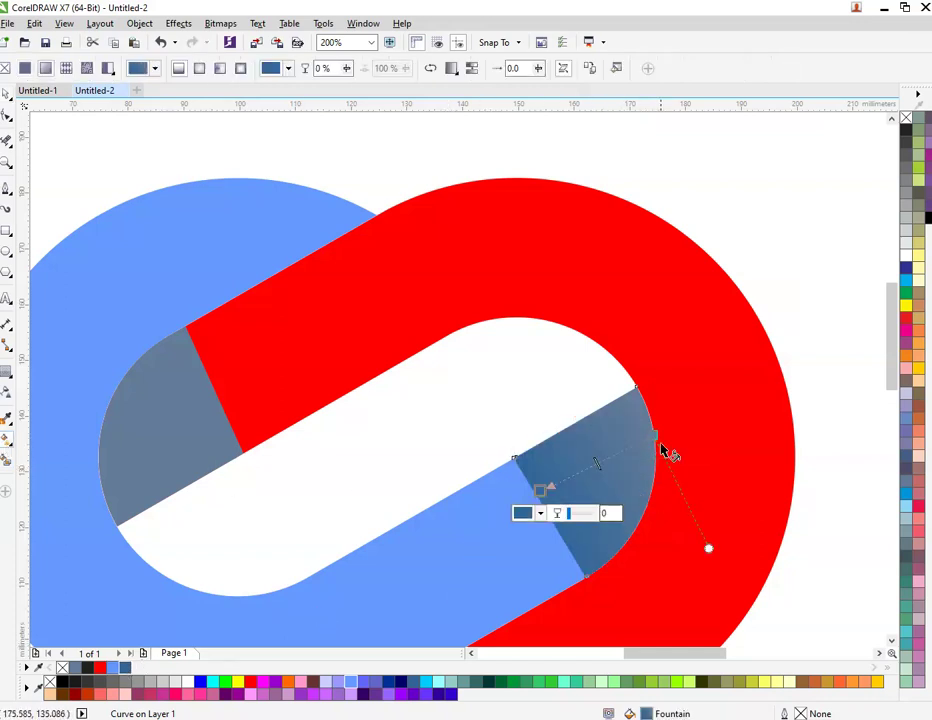
pyautogui.click(652, 436)
pyautogui.moveTo(62, 681); pyautogui.dragTo(652, 436)
# - Reposition the gradient's ends so black starts just outside the rounded edge and dark blue ends near the segment's straight inner side
pyautogui.moveTo(539, 492)
pyautogui.mouseDown()
pyautogui.moveTo(524, 501)
pyautogui.moveTo(551, 487)
pyautogui.mouseUp()
pyautogui.moveTo(652, 435); pyautogui.dragTo(713, 408)
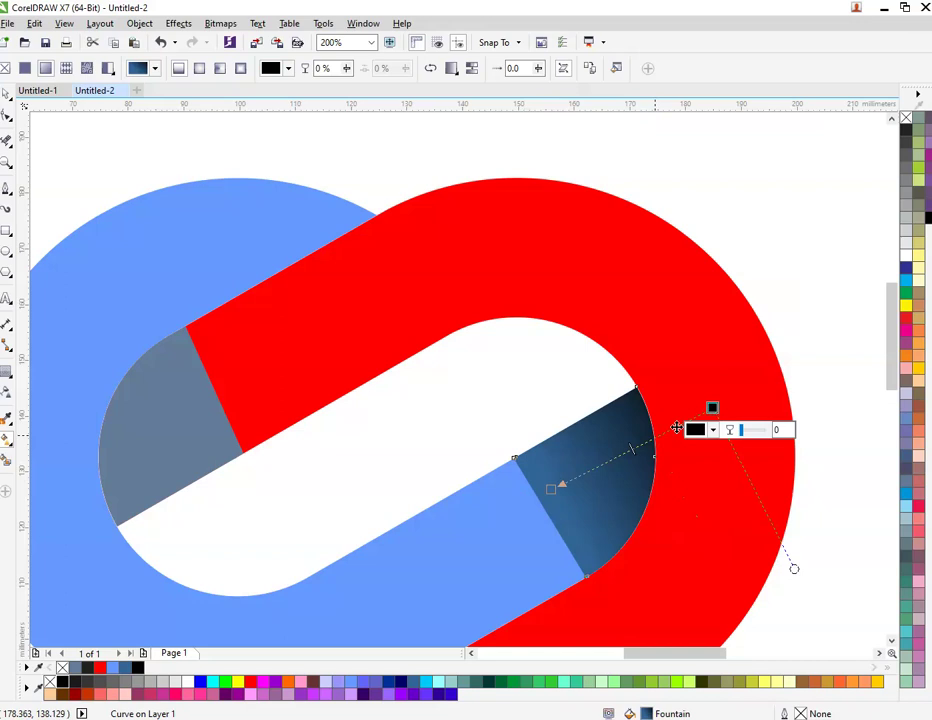
pyautogui.moveTo(553, 485); pyautogui.dragTo(514, 508)
pyautogui.scroll(2, 575, 510)
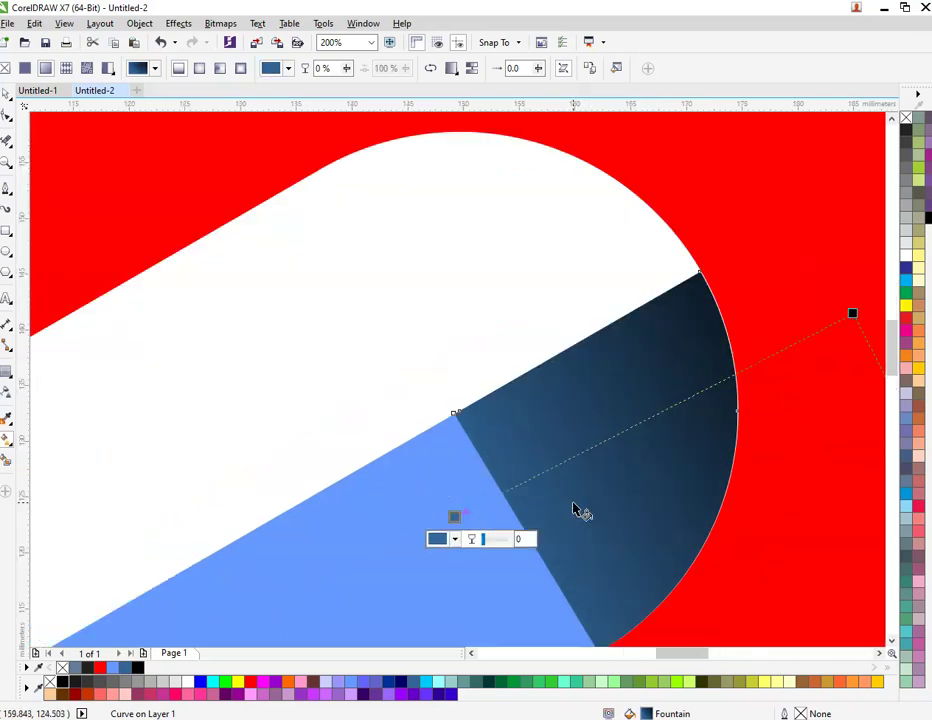
pyautogui.hotkey('ctrl', 'z')
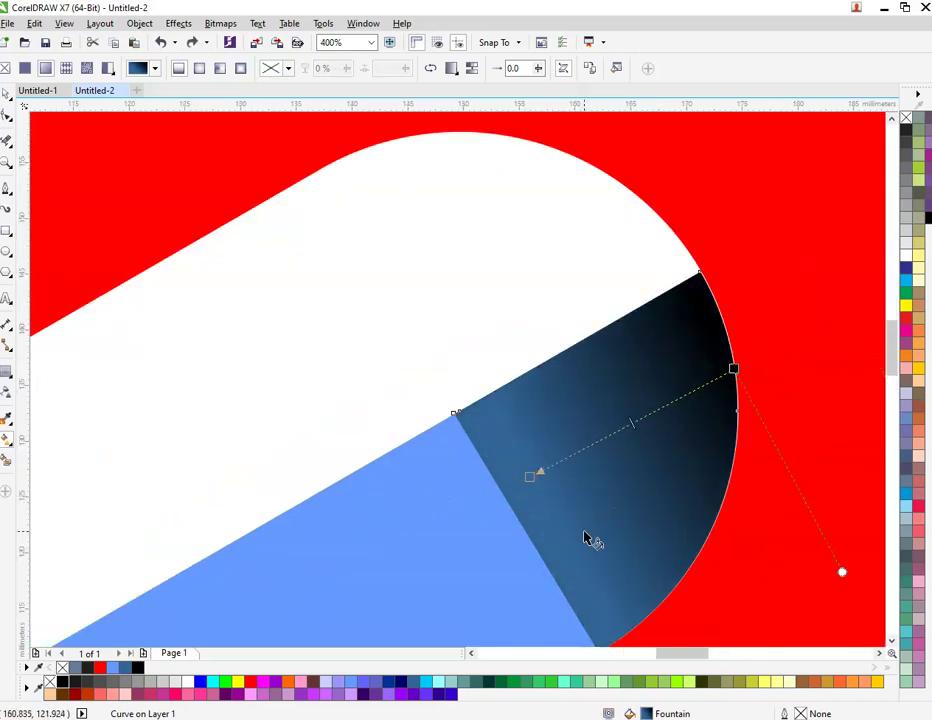
pyautogui.scroll(-2, 591, 539)
pyautogui.hotkey('ctrl', 'shift', 'z')
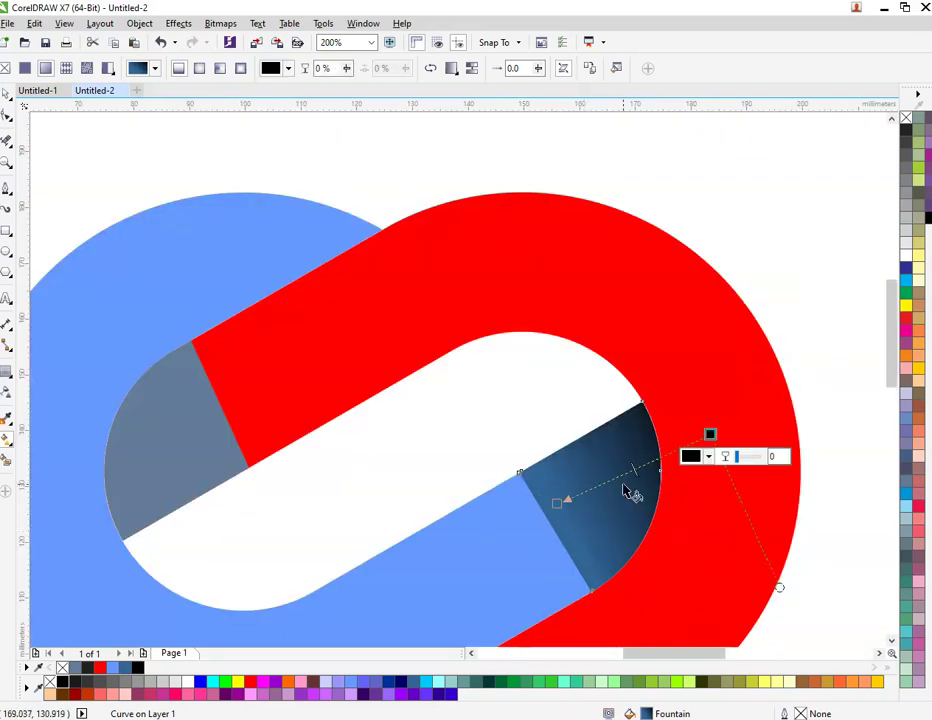
pyautogui.click(563, 501)
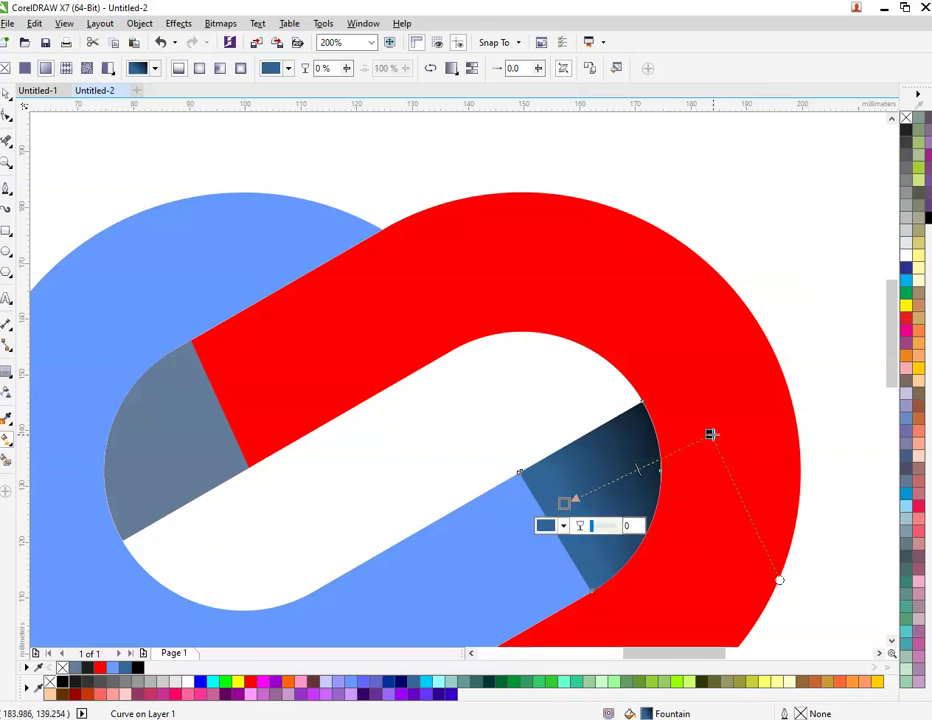
pyautogui.moveTo(711, 435); pyautogui.dragTo(676, 448)
# - Apply a linear fountain fill to the red band's end segment, black at the rounded edge blending to red at the band
pyautogui.click(215, 403)
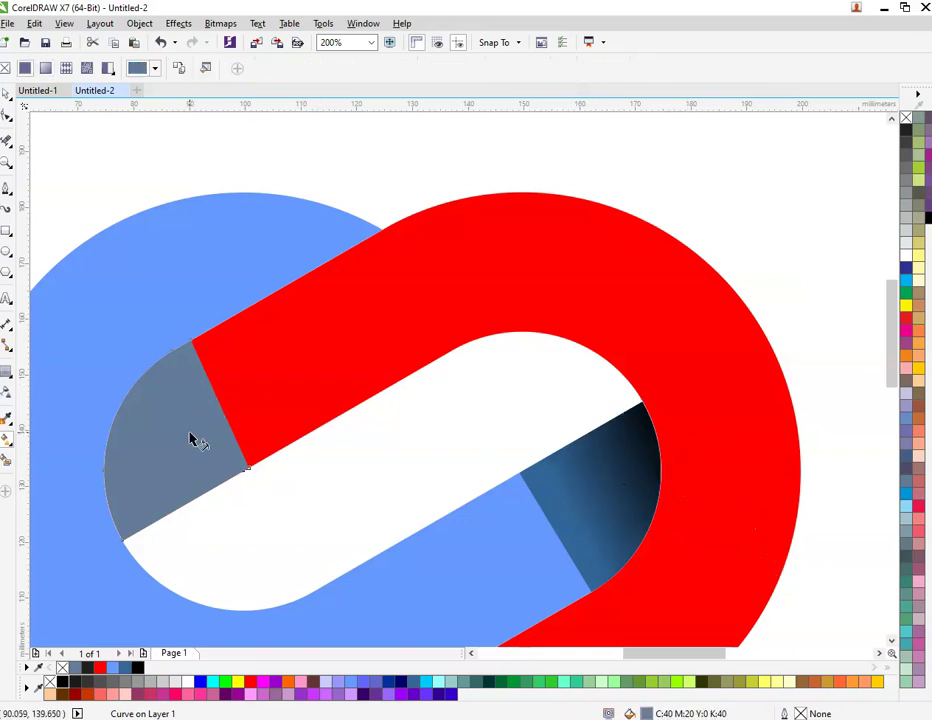
pyautogui.moveTo(155, 452); pyautogui.dragTo(210, 428)
pyautogui.click(620, 532)
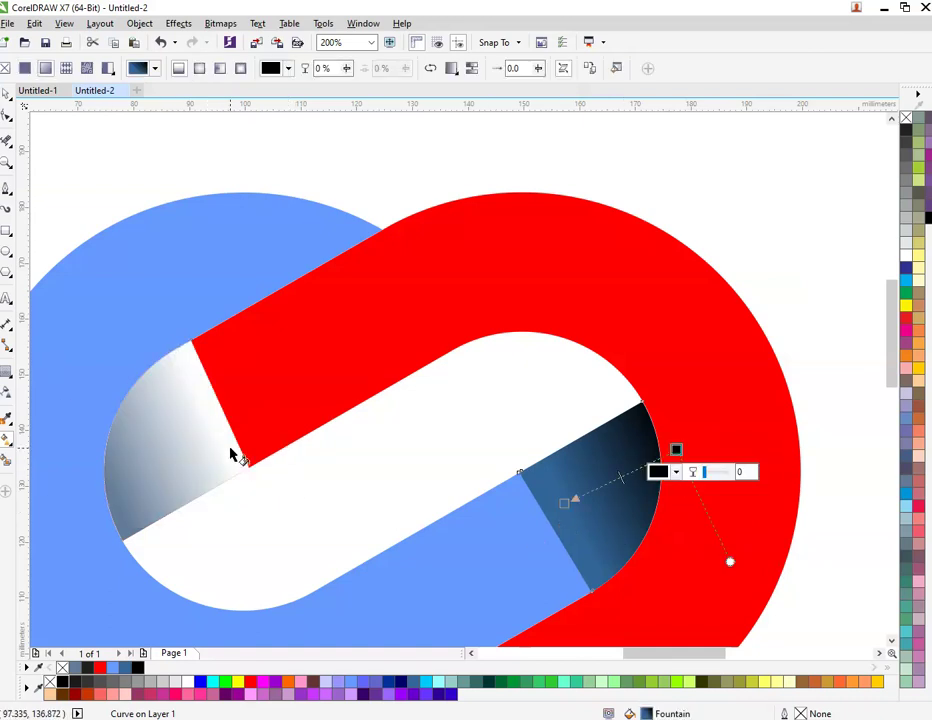
pyautogui.click(233, 453)
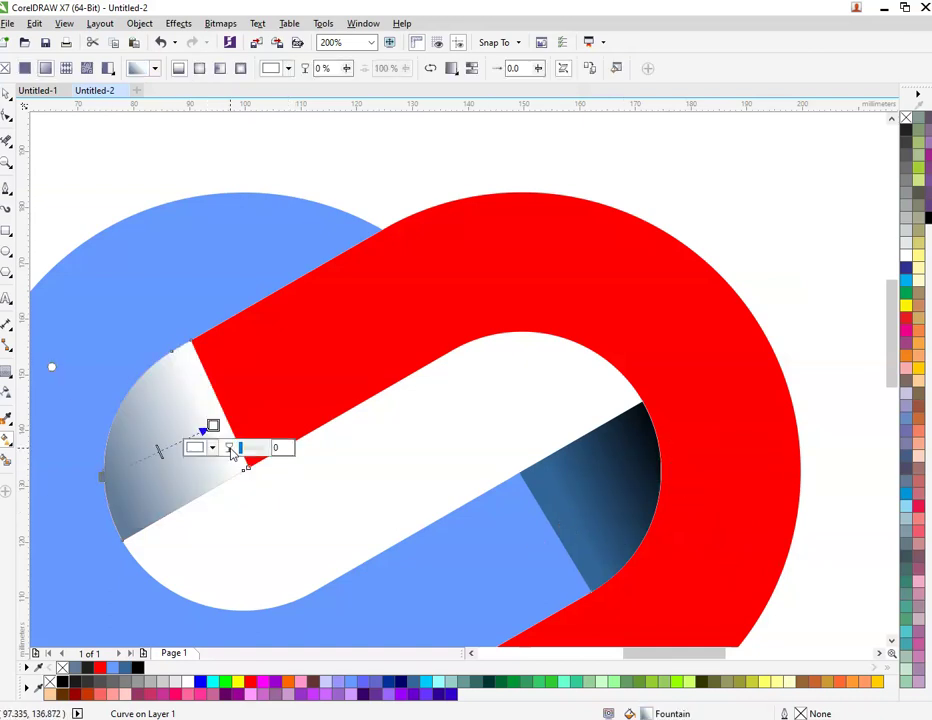
pyautogui.click(100, 667)
pyautogui.click(102, 476)
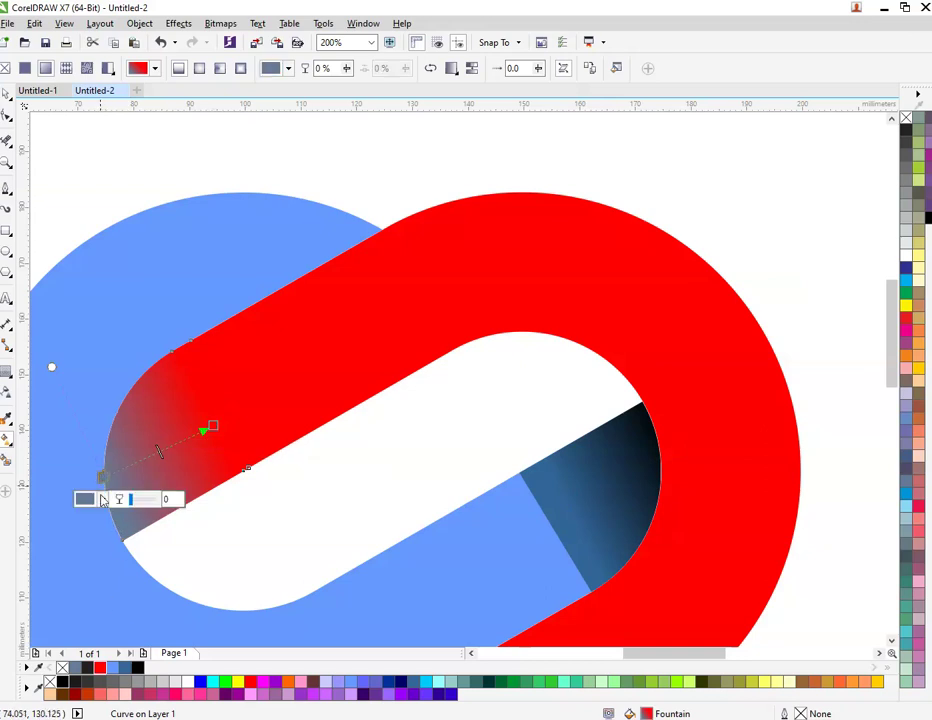
pyautogui.click(62, 681)
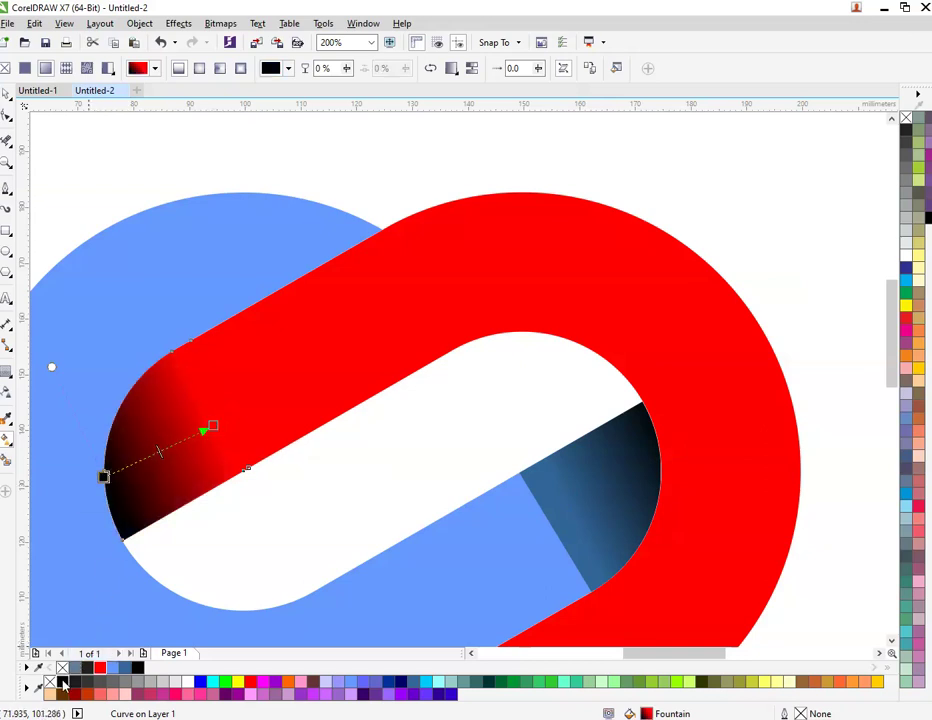
# - Change the dark blue end of the blue segment's gradient to light blue, and shift both gradient ends to soften the shadow
pyautogui.click(657, 470)
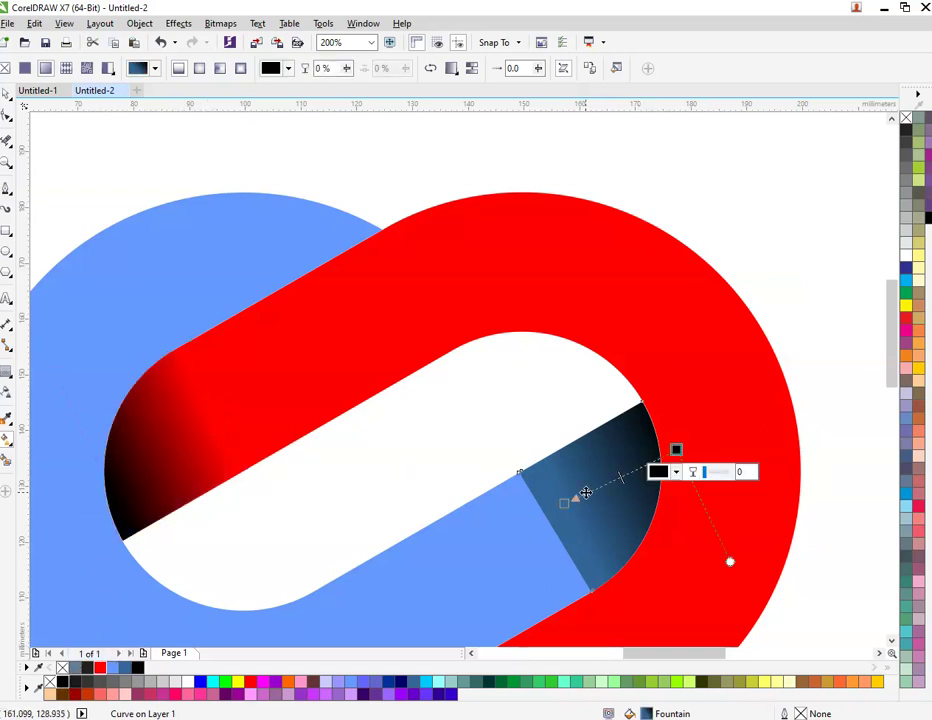
pyautogui.click(561, 507)
pyautogui.click(562, 502)
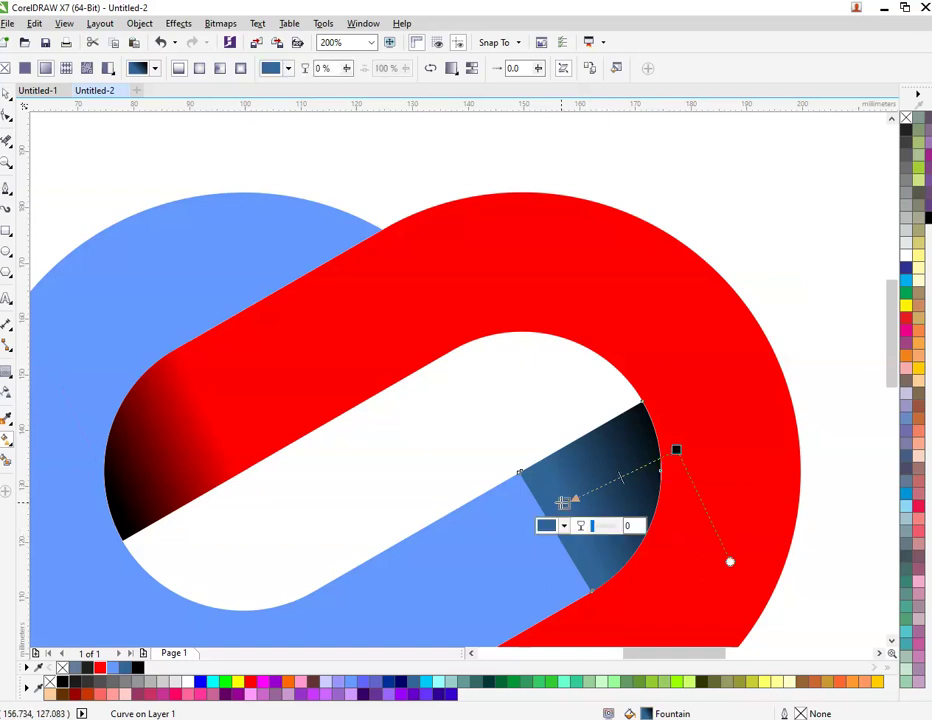
pyautogui.click(112, 670)
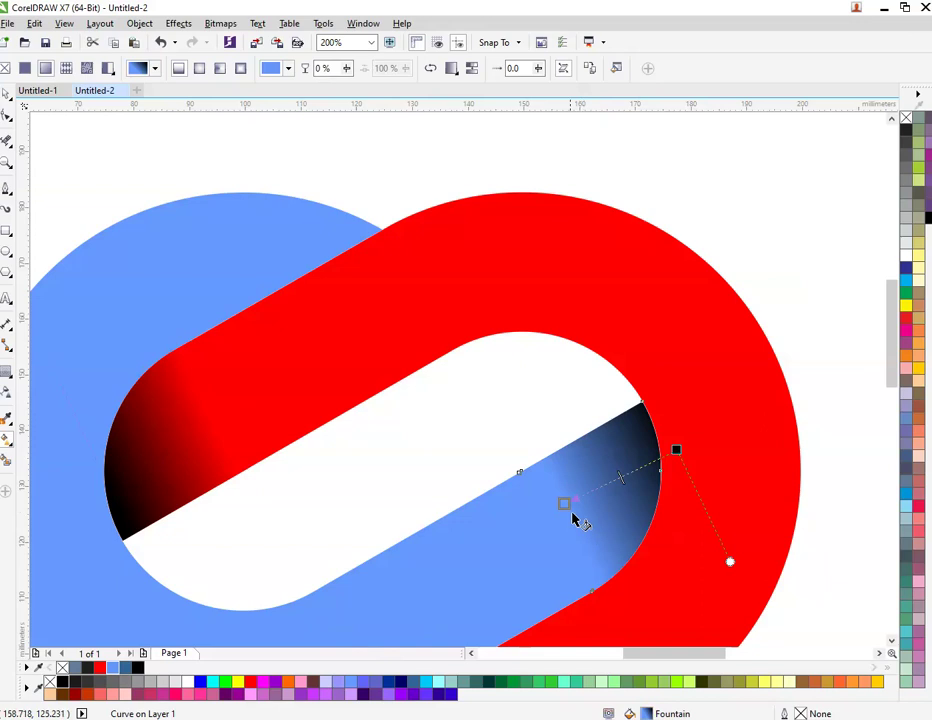
pyautogui.moveTo(565, 503); pyautogui.dragTo(559, 495)
pyautogui.moveTo(677, 451); pyautogui.dragTo(699, 437)
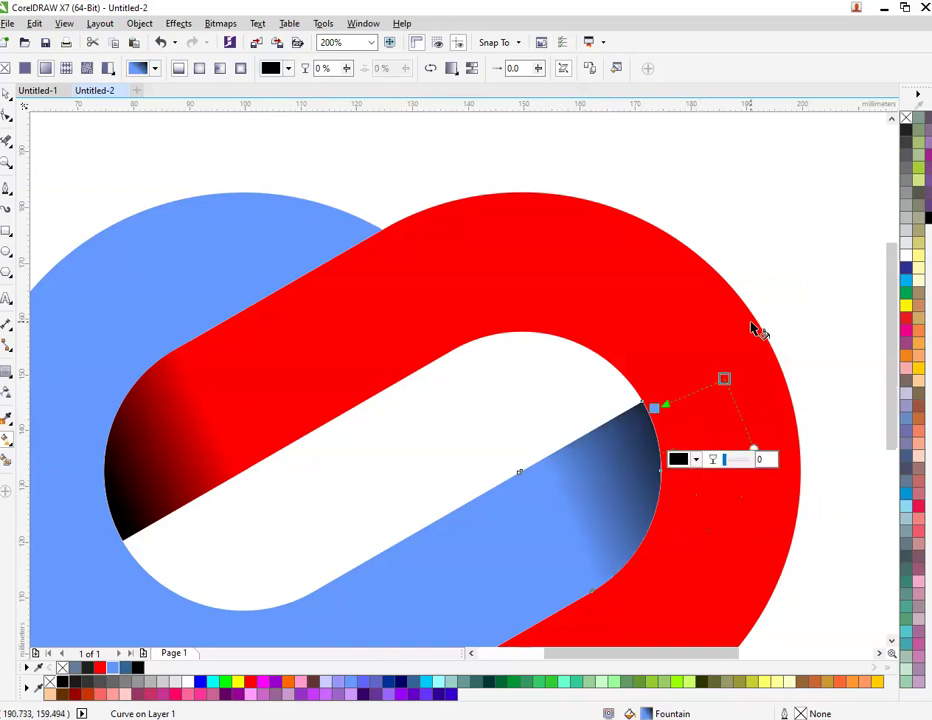
pyautogui.scroll(-2, 759, 329)
pyautogui.press('space')
pyautogui.click(782, 312)
# - Group all four objects of the logo, and deselect the group
pyautogui.scroll(1, 782, 312)
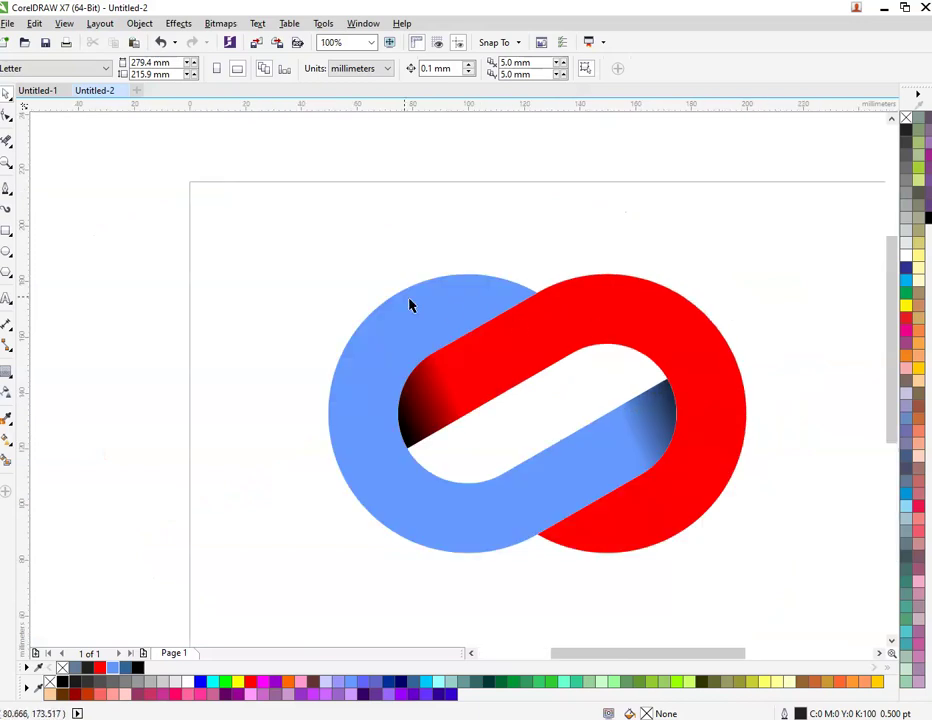
pyautogui.moveTo(285, 238); pyautogui.dragTo(812, 622)
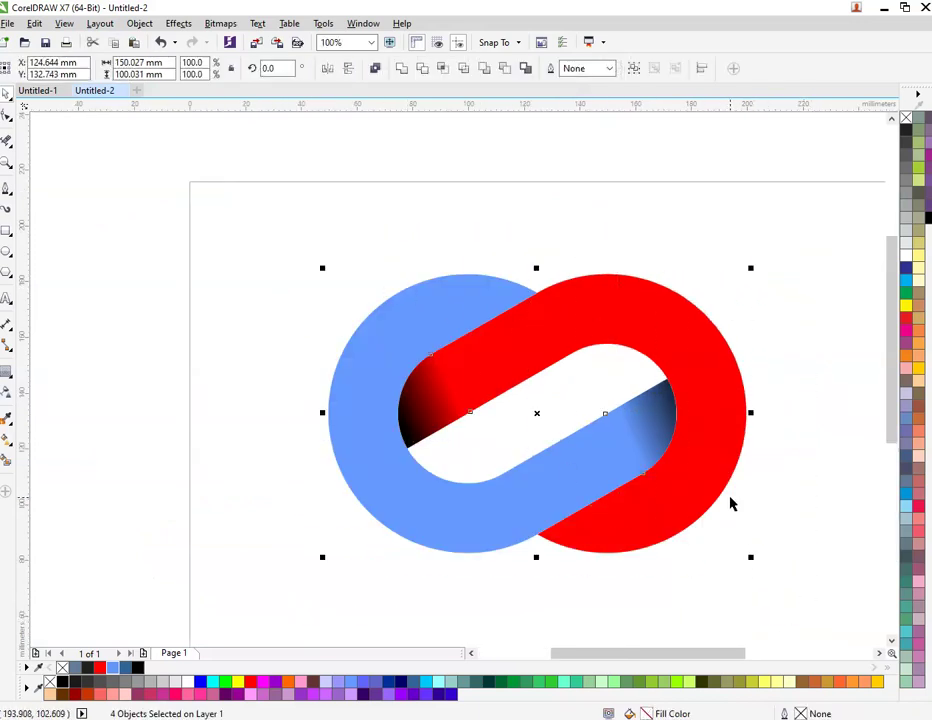
pyautogui.rightClick(740, 512)
pyautogui.click(840, 250)
pyautogui.moveTo(838, 241); pyautogui.dragTo(312, 598)
pyautogui.rightClick(357, 510)
pyautogui.click(398, 478)
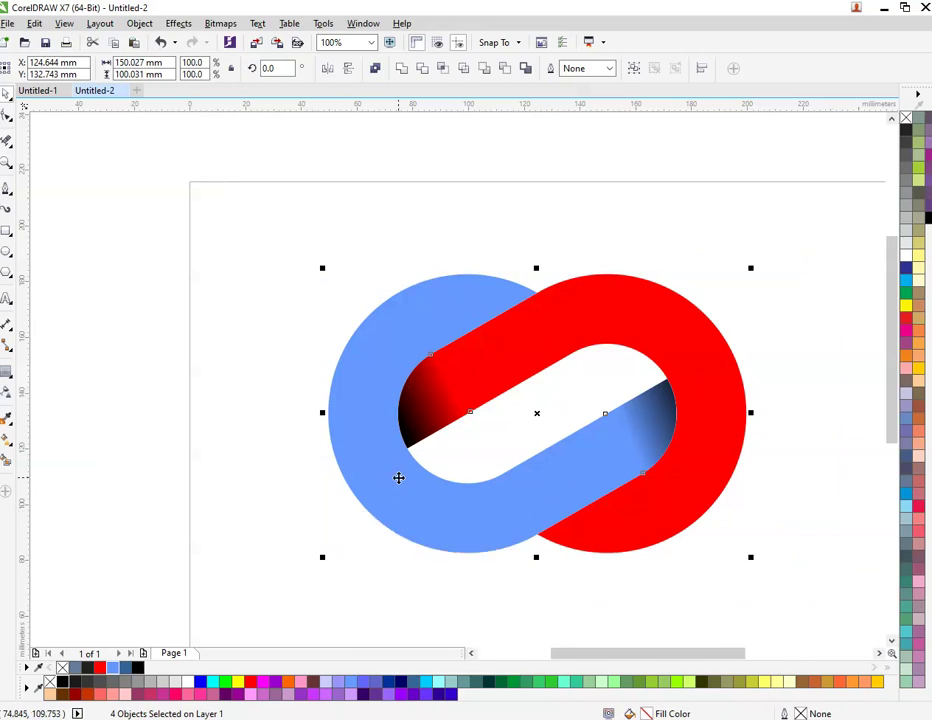
pyautogui.rightClick(398, 478)
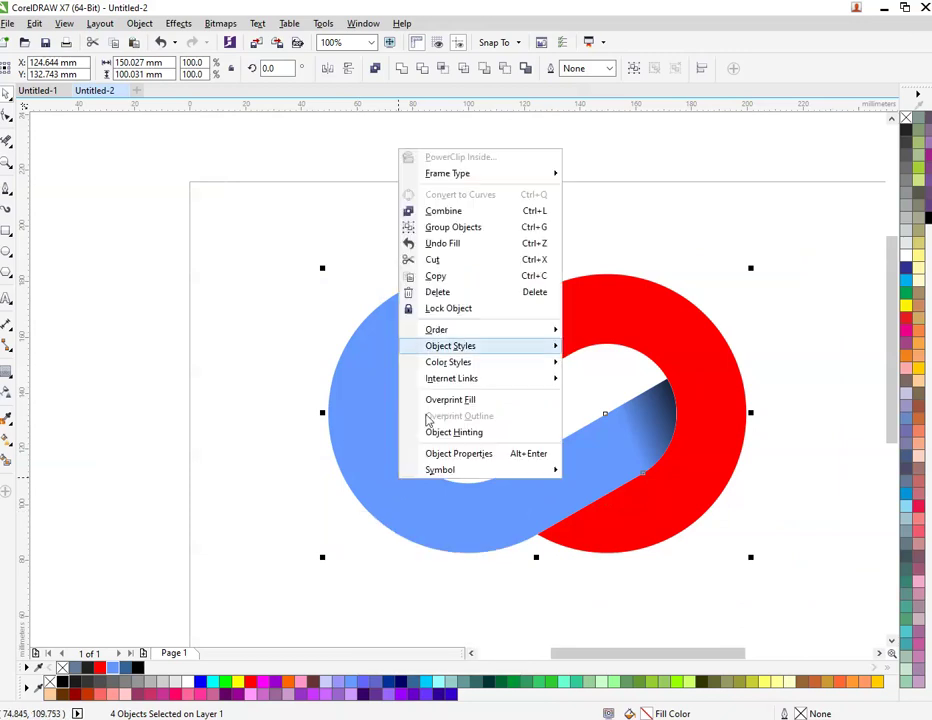
pyautogui.click(519, 237)
pyautogui.scroll(-3, 422, 381)
pyautogui.click(383, 285)
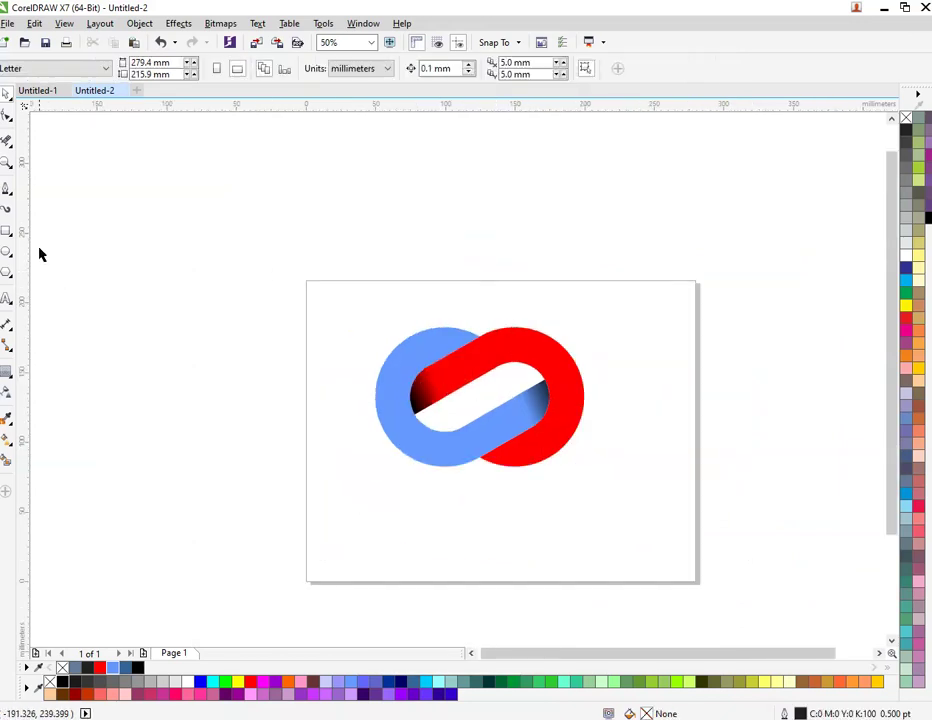
pyautogui.click(6, 230)
pyautogui.moveTo(307, 280); pyautogui.dragTo(677, 476)
pyautogui.hotkey('ctrl', 'z')
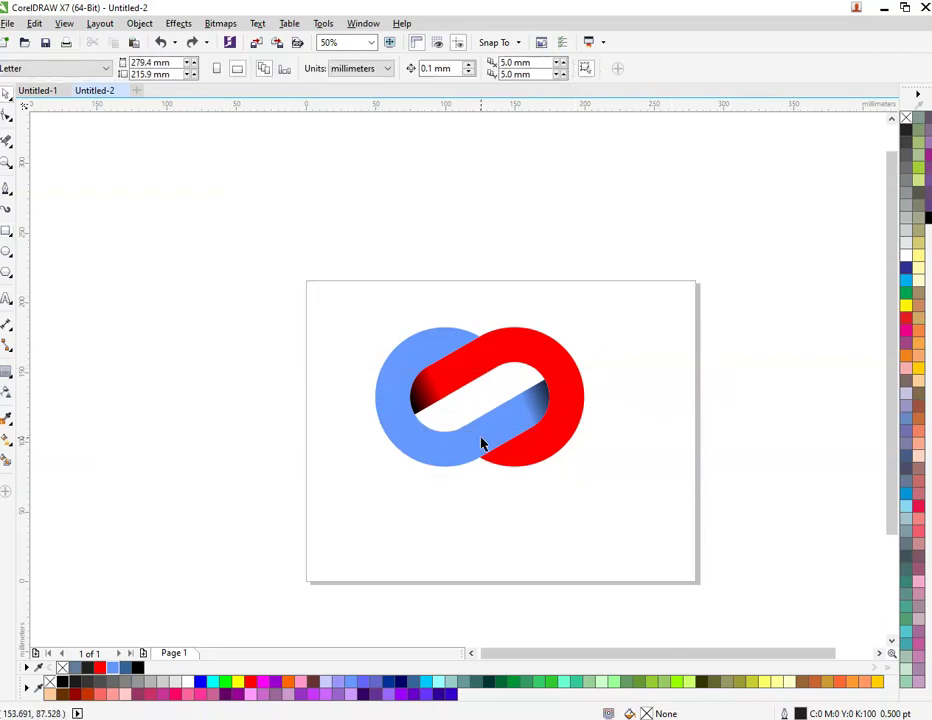
# - Draw a rectangle about 243 mm wide and 139 mm high, starting off the page and overlapping the logo's blue part
pyautogui.press('F6')
pyautogui.moveTo(129, 246); pyautogui.dragTo(468, 441)
pyautogui.press('ctrl')
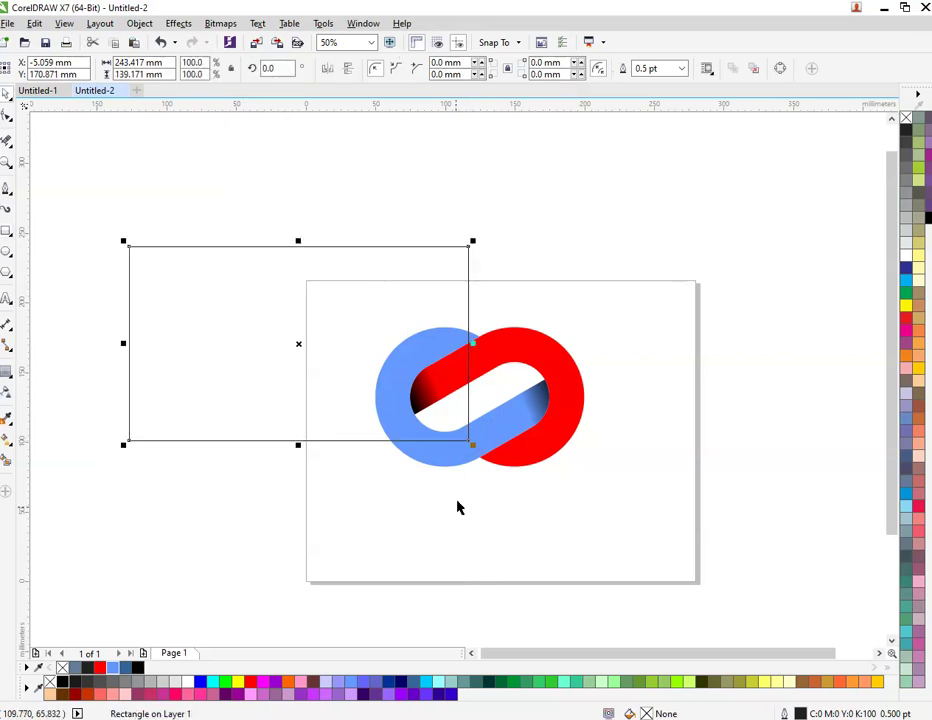
pyautogui.click(471, 505)
# - Give the rectangle an elliptical fountain fill, white at the centre blending to light gray at the edges
pyautogui.click(130, 408)
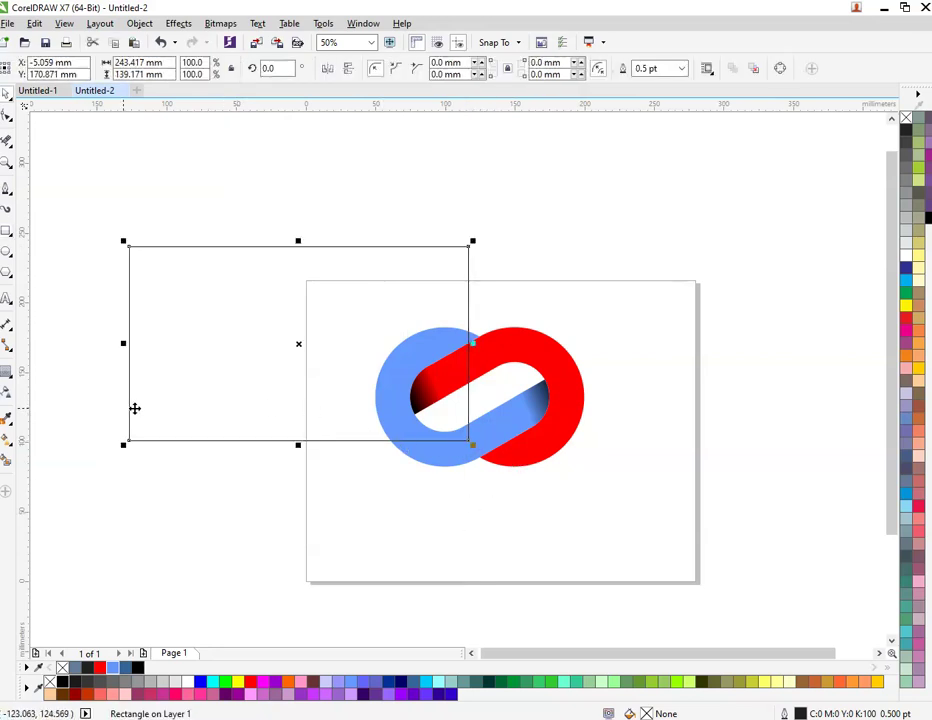
pyautogui.click(12, 440)
pyautogui.moveTo(300, 343); pyautogui.dragTo(463, 345)
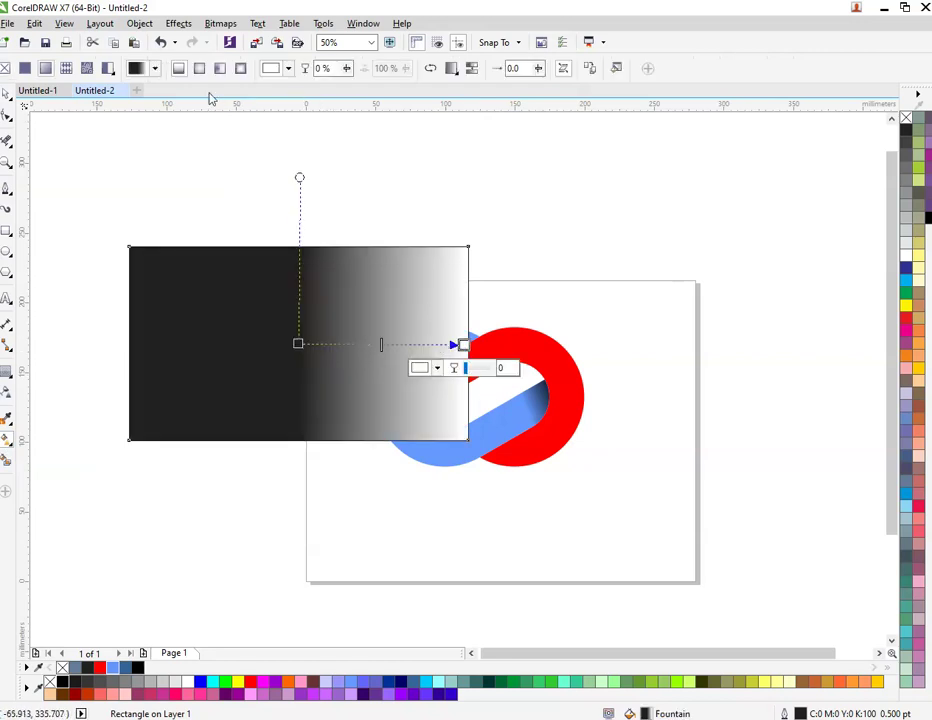
pyautogui.click(199, 67)
pyautogui.moveTo(380, 344); pyautogui.dragTo(297, 343)
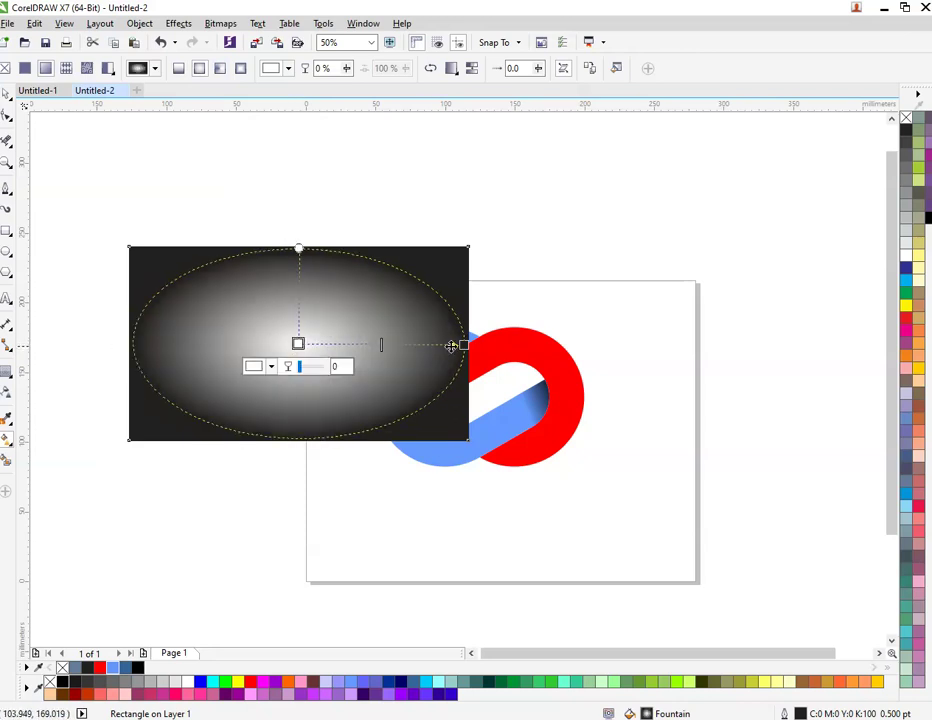
pyautogui.click(463, 341)
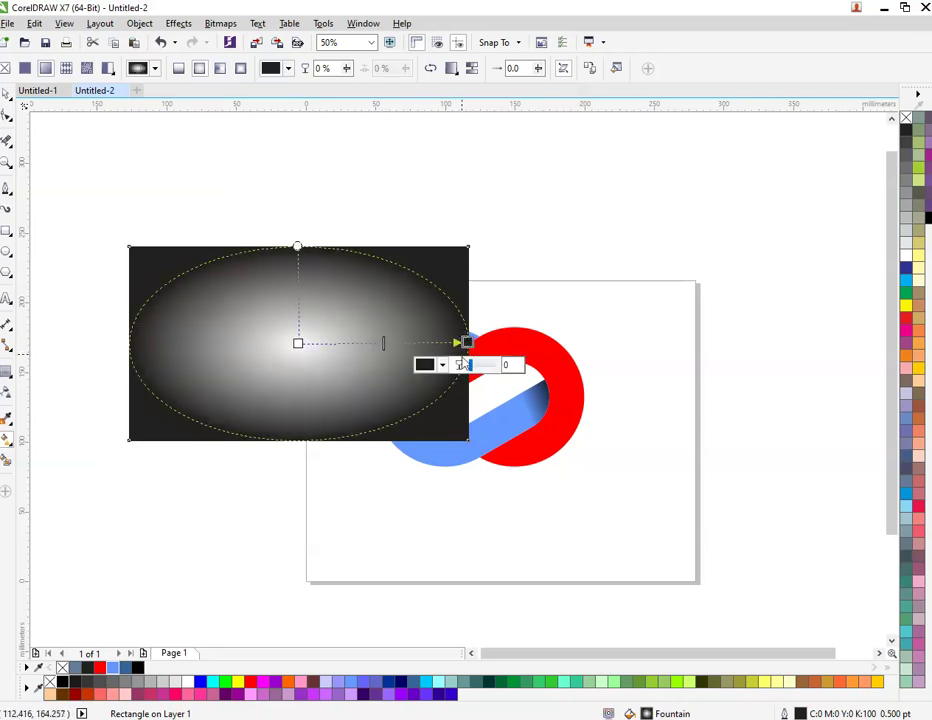
pyautogui.click(182, 684)
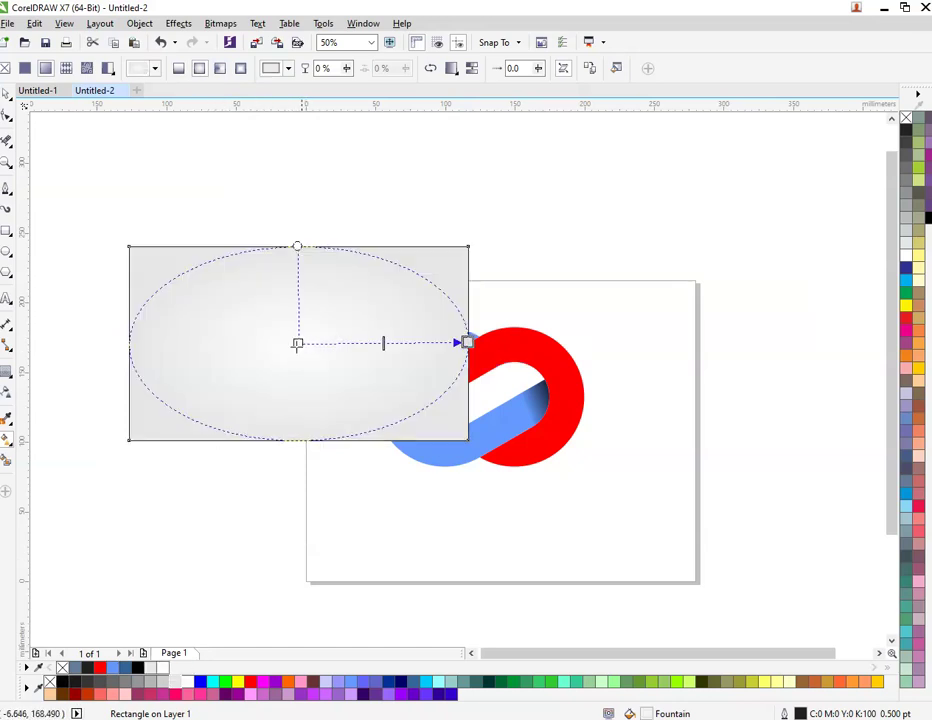
# - Remove the rectangle's outline and bring the logo group to the front of the layer
pyautogui.click(7, 94)
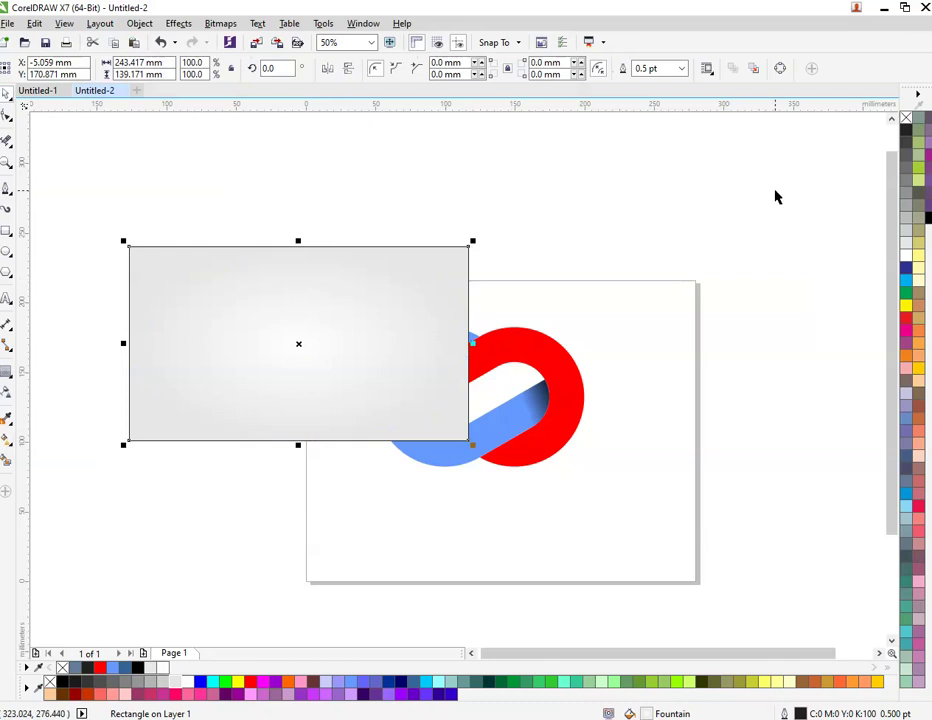
pyautogui.click(603, 339)
pyautogui.moveTo(634, 291); pyautogui.dragTo(250, 578)
pyautogui.rightClick(558, 380)
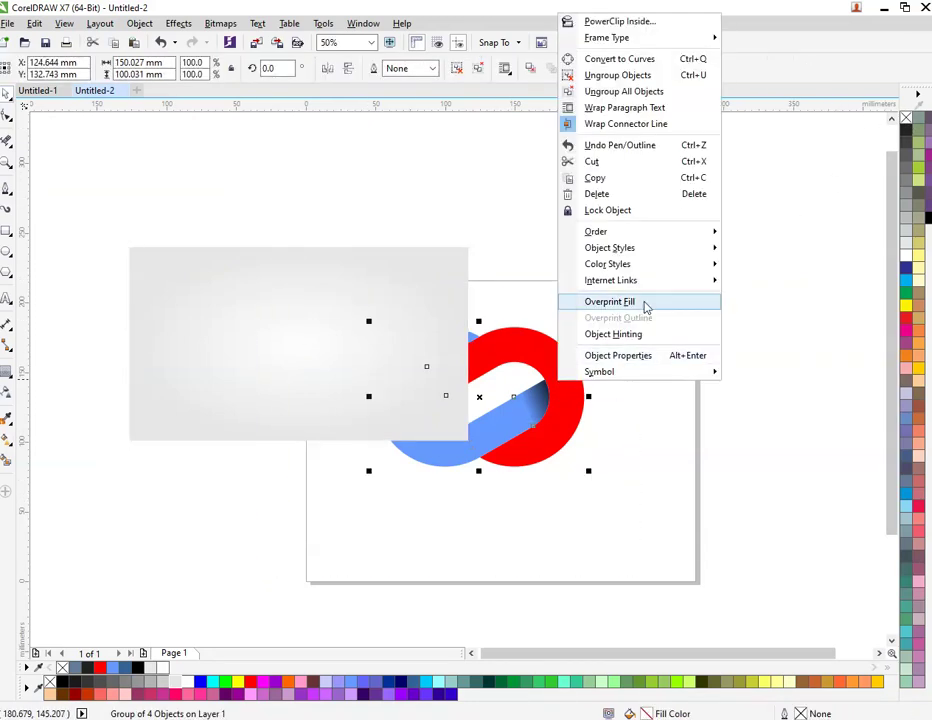
pyautogui.moveTo(655, 235)
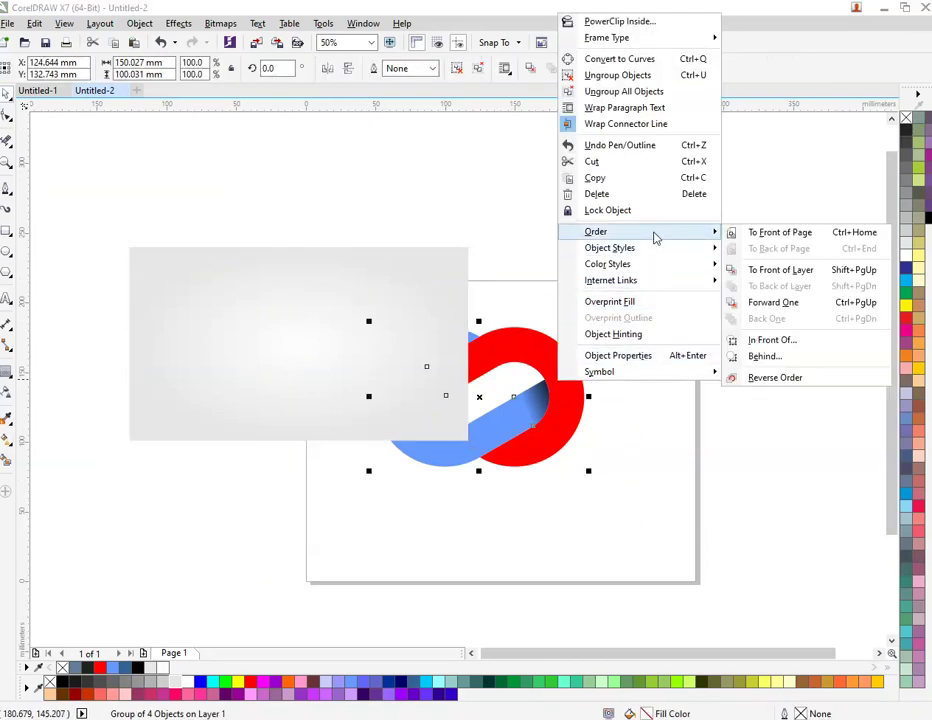
pyautogui.click(801, 270)
# - Centre the logo group horizontally and vertically on the gradient rectangle
pyautogui.click(262, 285)
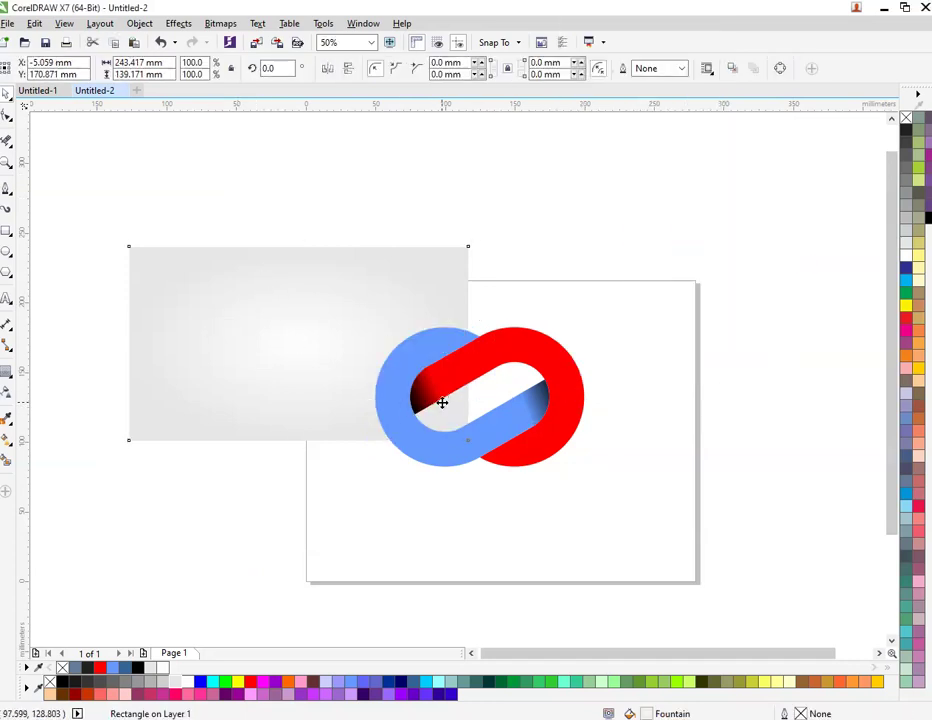
pyautogui.click(400, 414)
pyautogui.keyDown('shift'); pyautogui.click(318, 350); pyautogui.keyUp('shift')
pyautogui.press('c')
pyautogui.press('e')
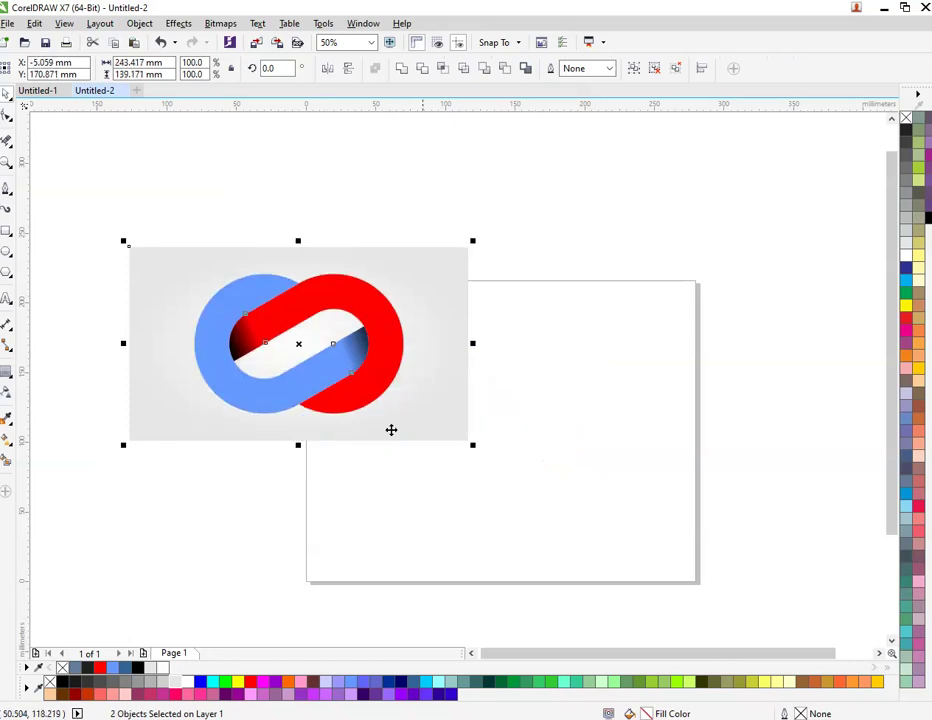
# - Move the logo and its background rectangle together onto the page, centred at about X 147 mm, Y 120 mm
pyautogui.press('Escape')
pyautogui.moveTo(102, 210); pyautogui.dragTo(573, 449)
pyautogui.press('Escape')
pyautogui.scroll(2, 700, 460)
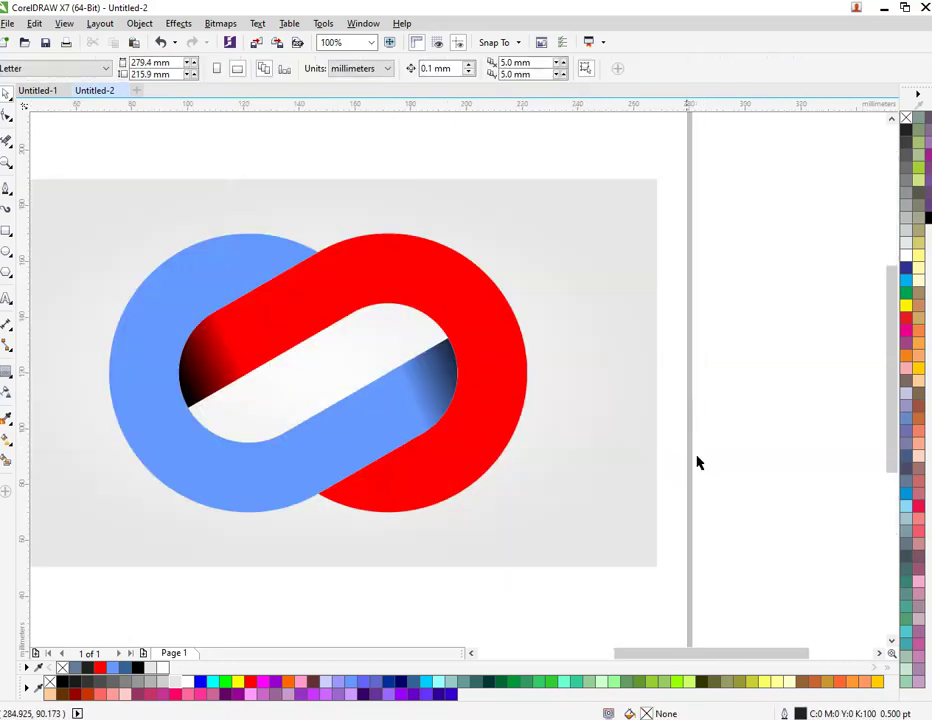
pyautogui.click(439, 462)
pyautogui.scroll(-2, 440, 463)
pyautogui.scroll(2, 367, 456)
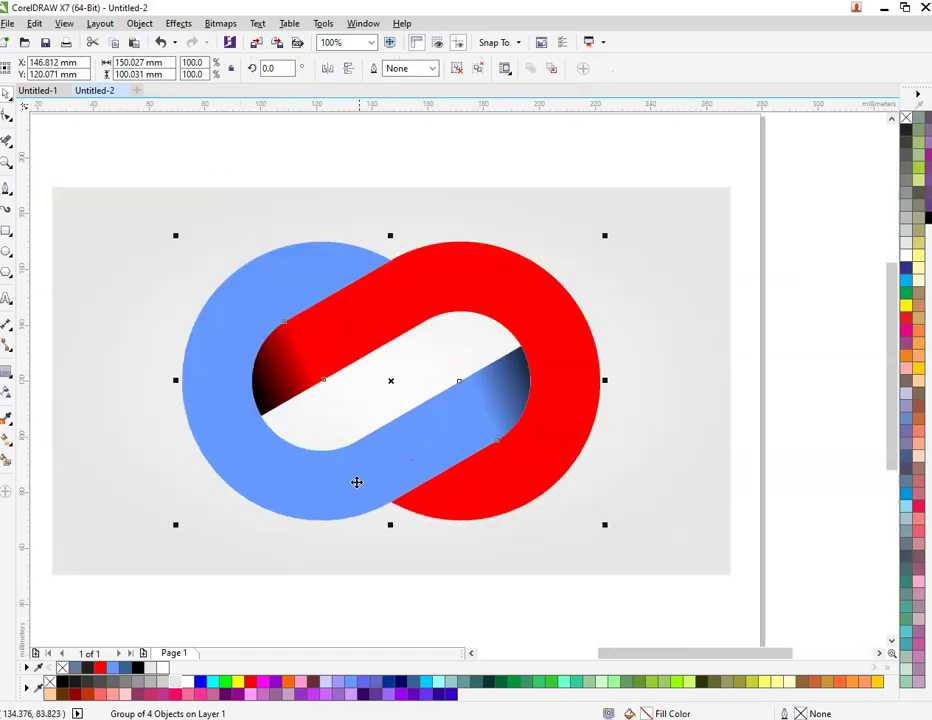
# - Scale the logo and background rectangle down together about their centre, making the rectangle about 156 mm wide and 89 mm high
pyautogui.scroll(-2, 356, 482)
pyautogui.moveTo(189, 293); pyautogui.dragTo(612, 590)
pyautogui.moveTo(593, 539); pyautogui.dragTo(529, 504)
pyautogui.click(516, 566)
pyautogui.scroll(4, 413, 452)
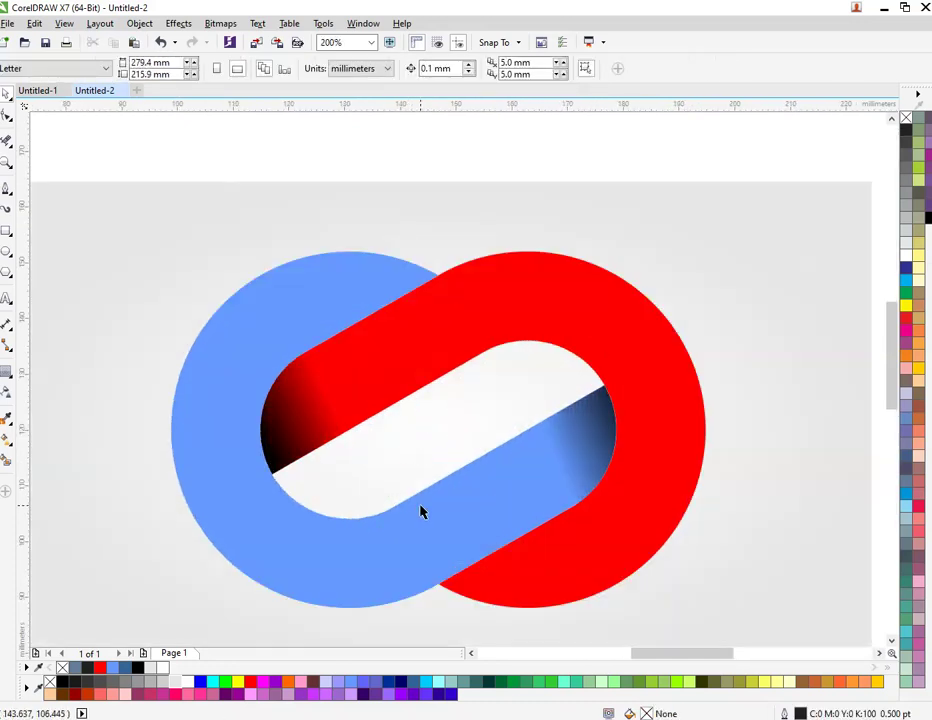
# - Enlarge the logo group proportionally to about 108 mm wide and move it up within the background rectangle to about Y 126 mm
pyautogui.click(483, 441)
pyautogui.scroll(-2, 481, 448)
pyautogui.moveTo(480, 456); pyautogui.dragTo(477, 448)
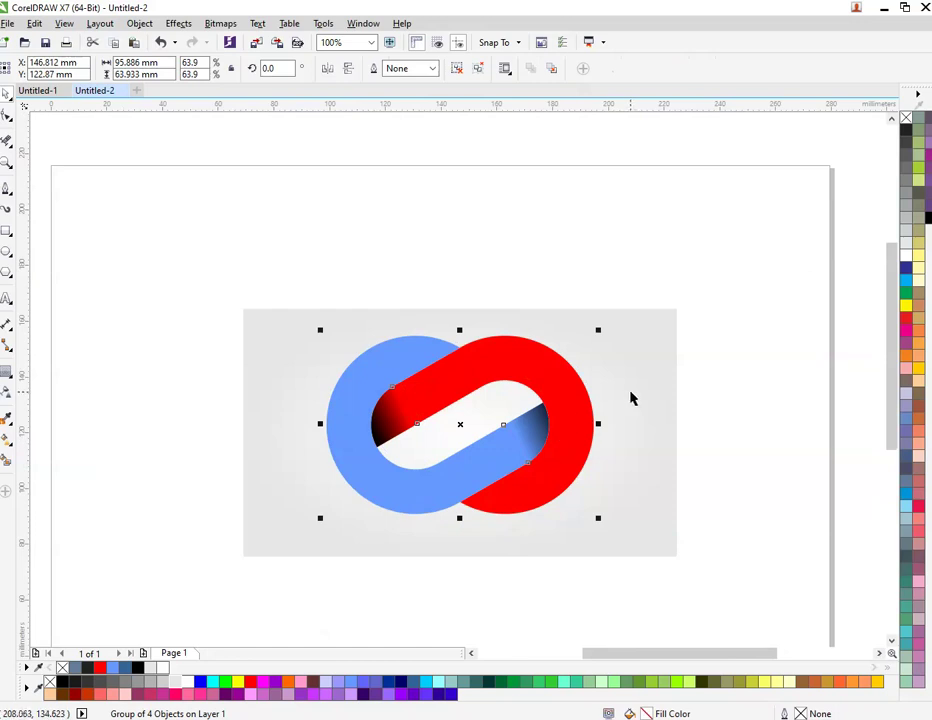
pyautogui.hotkey('ctrl', 'z')
pyautogui.moveTo(597, 340); pyautogui.dragTo(628, 335)
pyautogui.moveTo(524, 453); pyautogui.dragTo(521, 437)
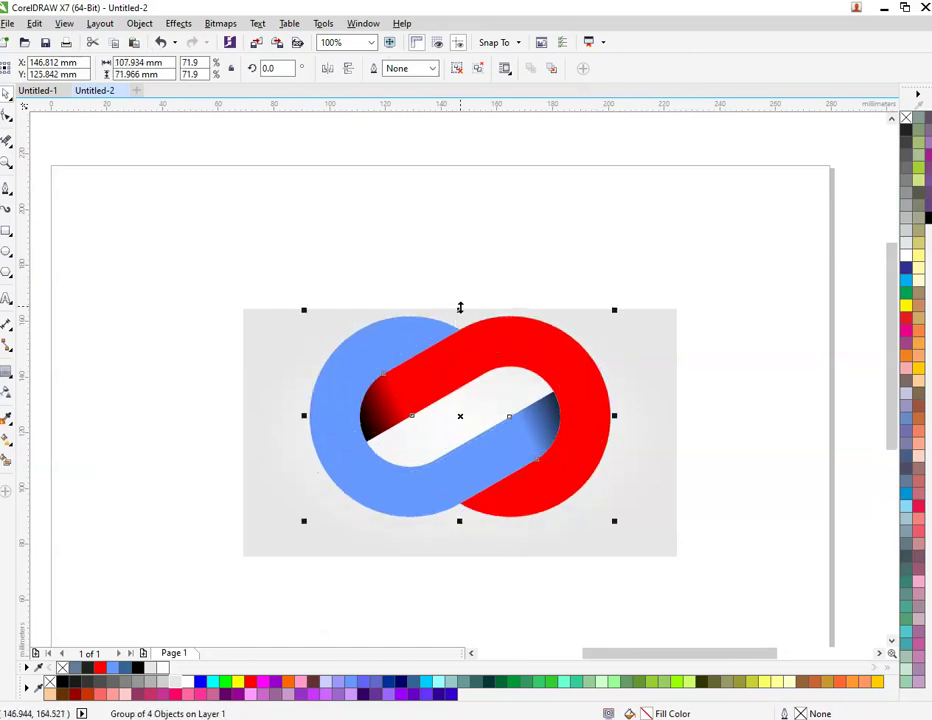
# - Create a vertically mirrored copy of the logo directly beneath it and fade it downward with a linear transparency
pyautogui.moveTo(460, 309); pyautogui.dragTo(456, 552)
pyautogui.click(7, 392)
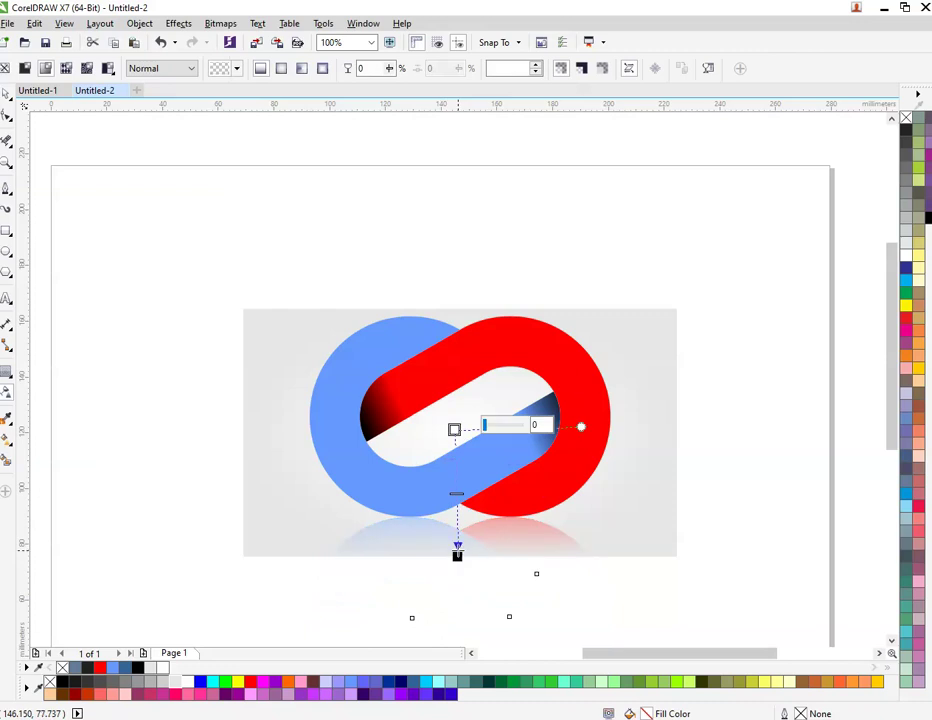
pyautogui.press('space')
pyautogui.click(786, 462)
# - PowerClip the mirrored reflection inside the background rectangle and deselect it
pyautogui.click(548, 616)
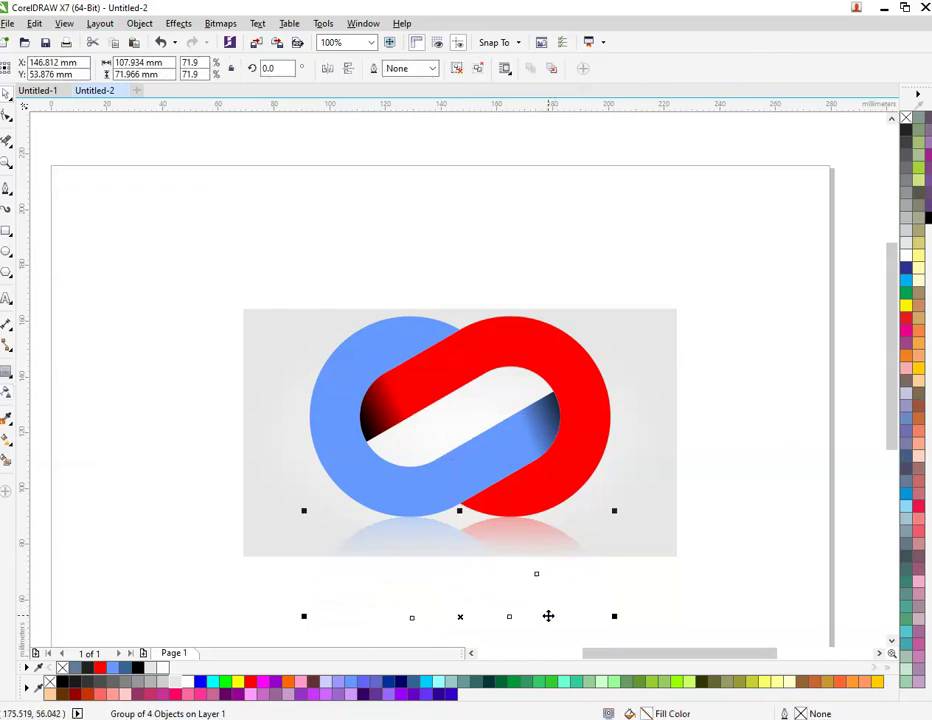
pyautogui.rightClick(548, 554)
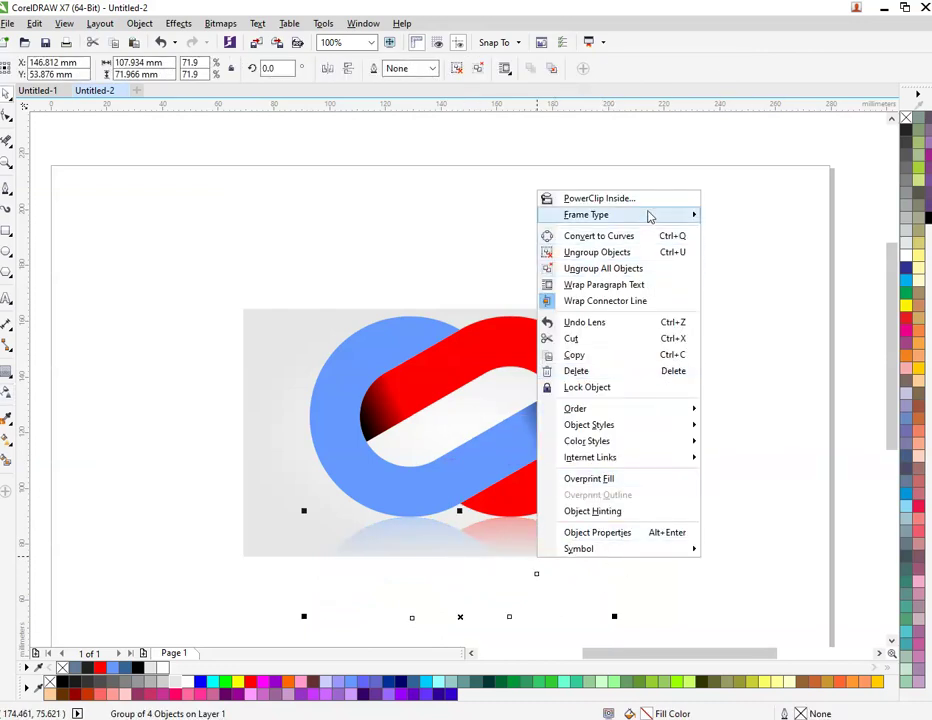
pyautogui.click(648, 198)
pyautogui.click(650, 332)
pyautogui.click(189, 374)
# - Group the logo with its background rectangle and check the finished artwork in a full-screen preview
pyautogui.moveTo(177, 277); pyautogui.dragTo(743, 598)
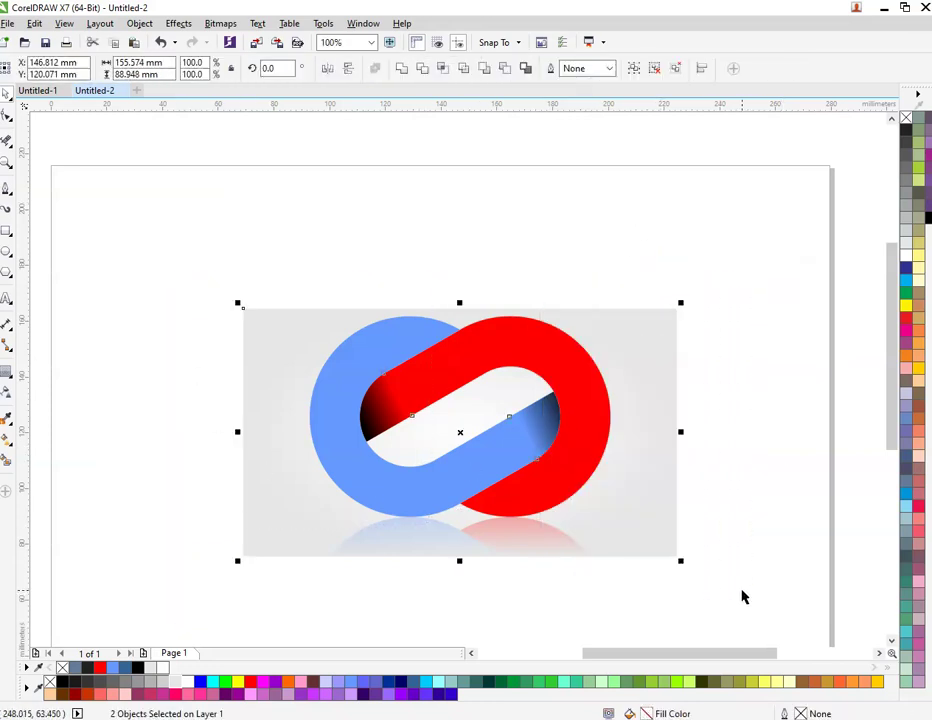
pyautogui.rightClick(603, 495)
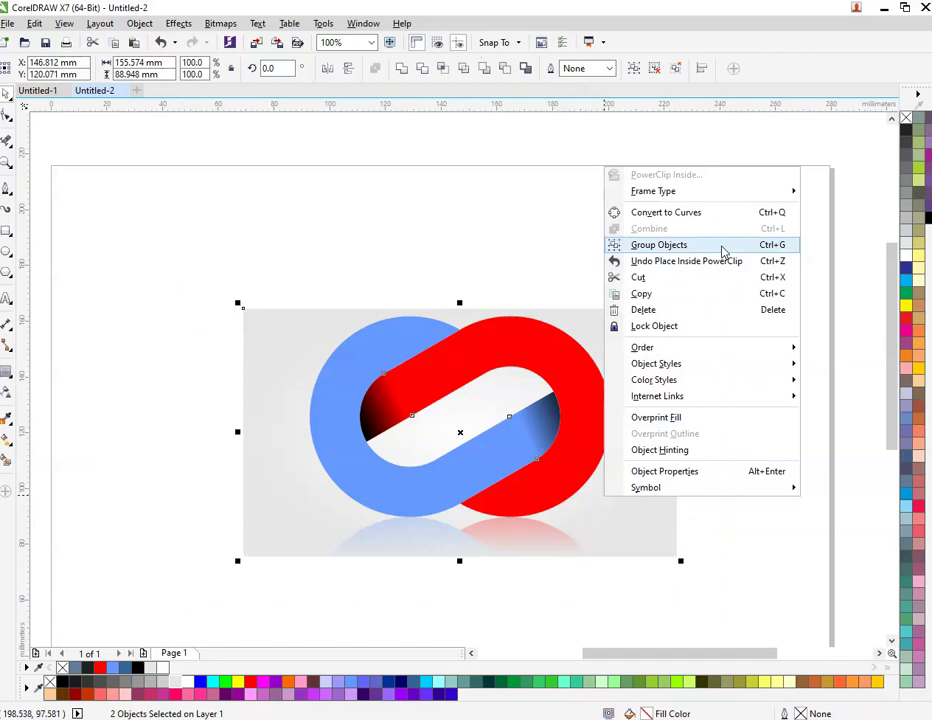
pyautogui.click(724, 250)
pyautogui.click(795, 352)
pyautogui.press('F9')
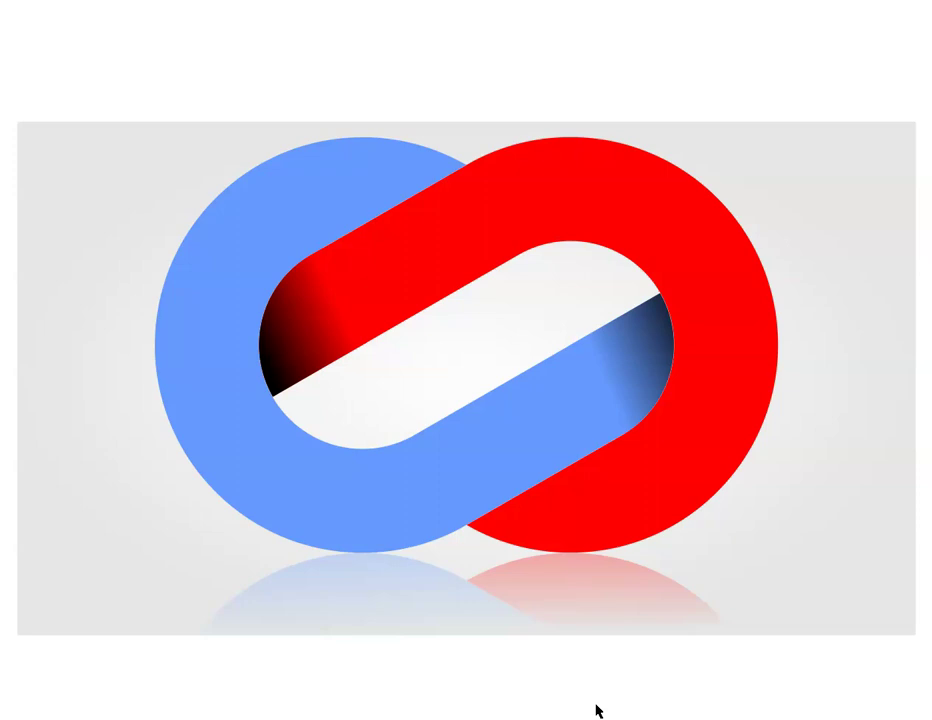
pyautogui.press('Escape')
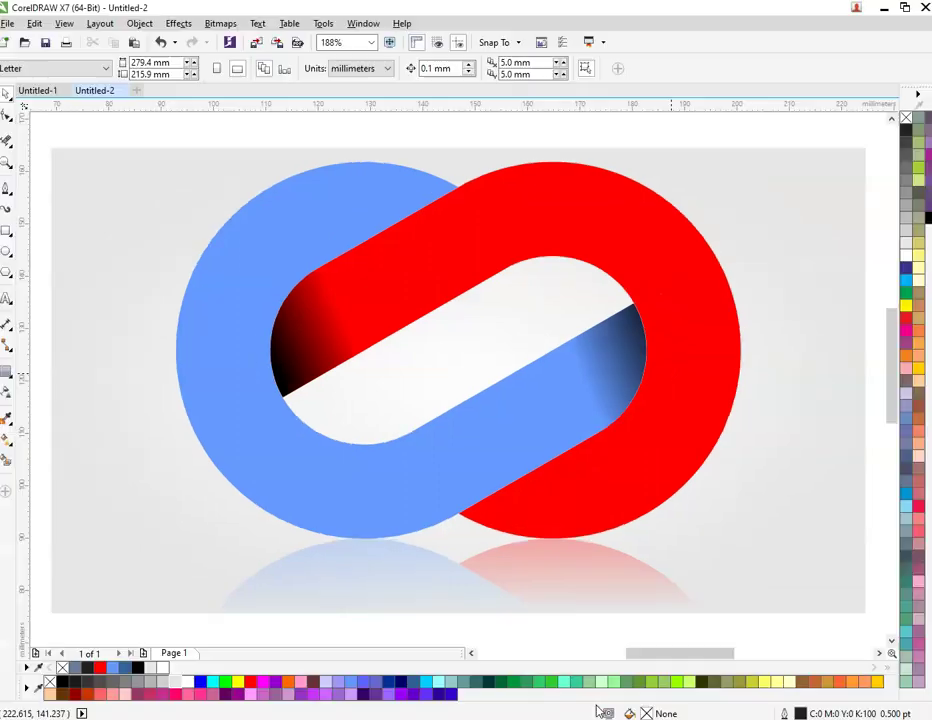